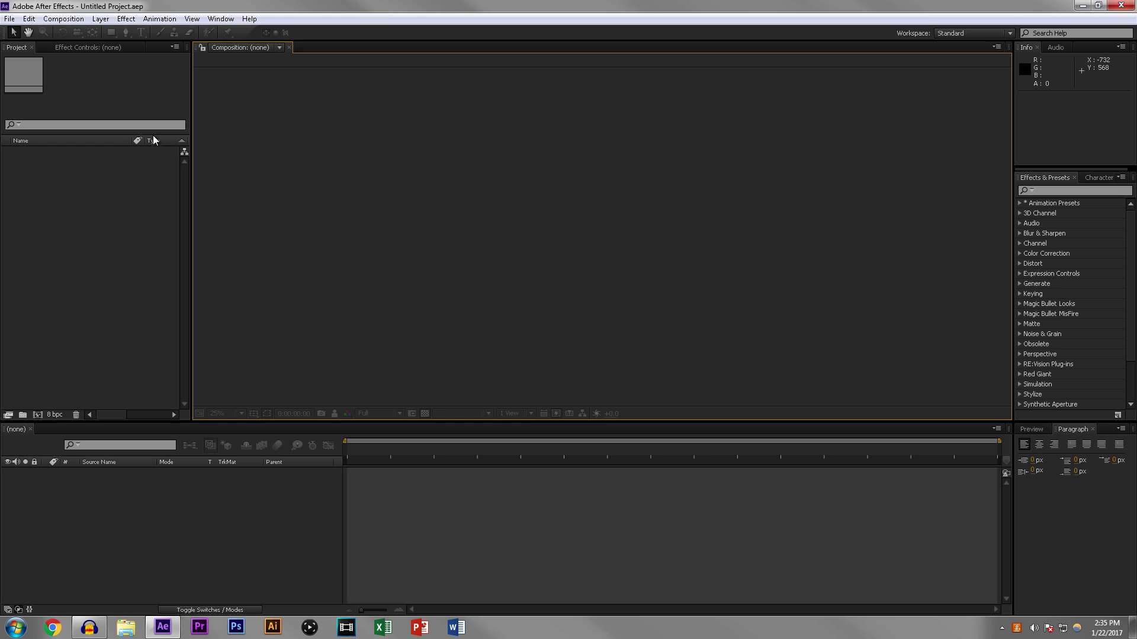
Step: Import cod4 demo_1.mp4 and create a composition named cod4 demo_1 from the clip
key("ctrl+i")
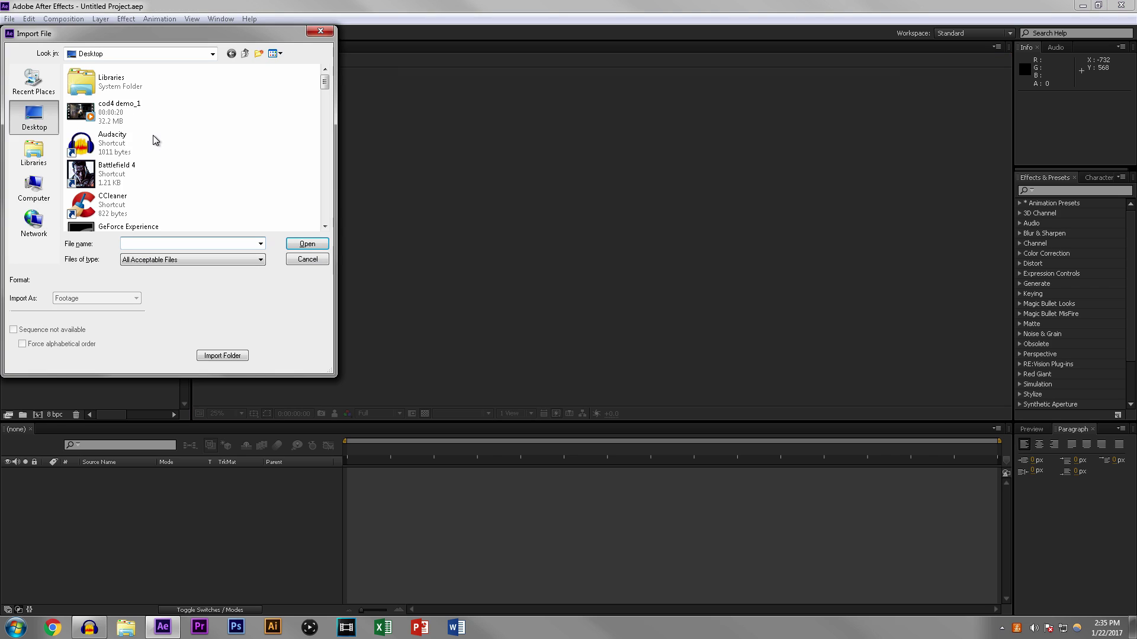
double_click(150, 105)
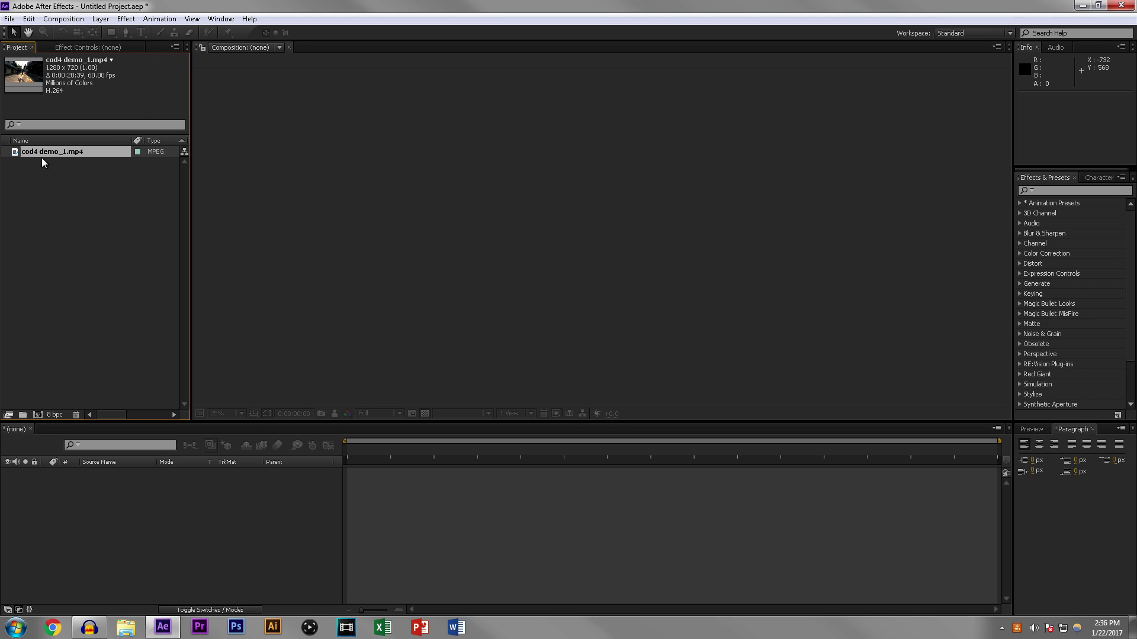
left_click(38, 413)
left_click_drag(362, 453, 410, 449)
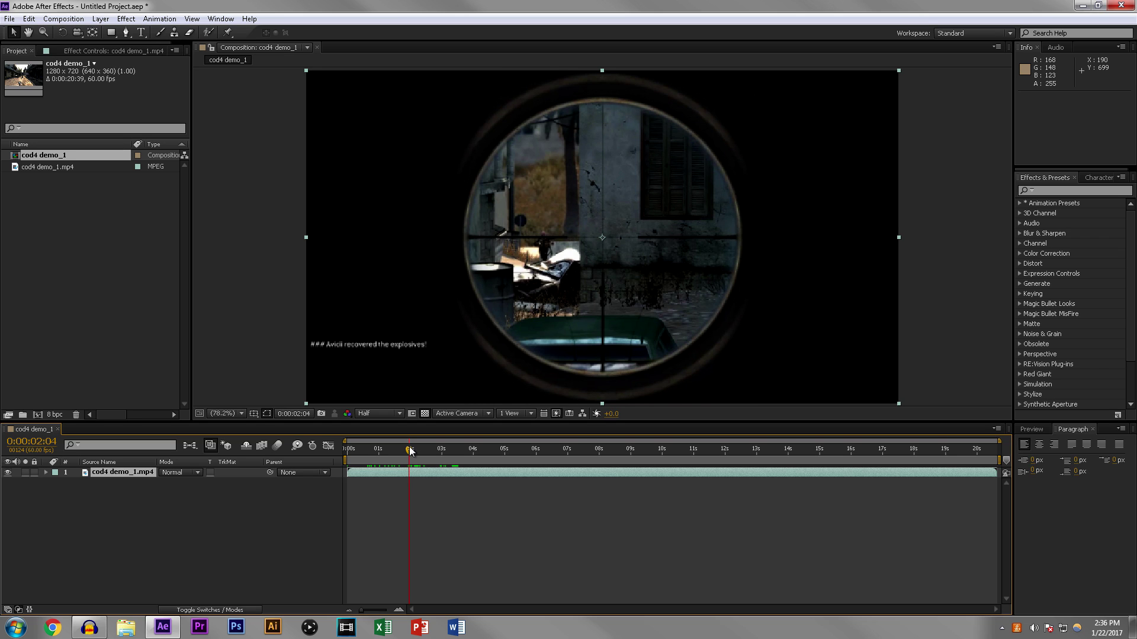
left_click_drag(410, 451, 447, 453)
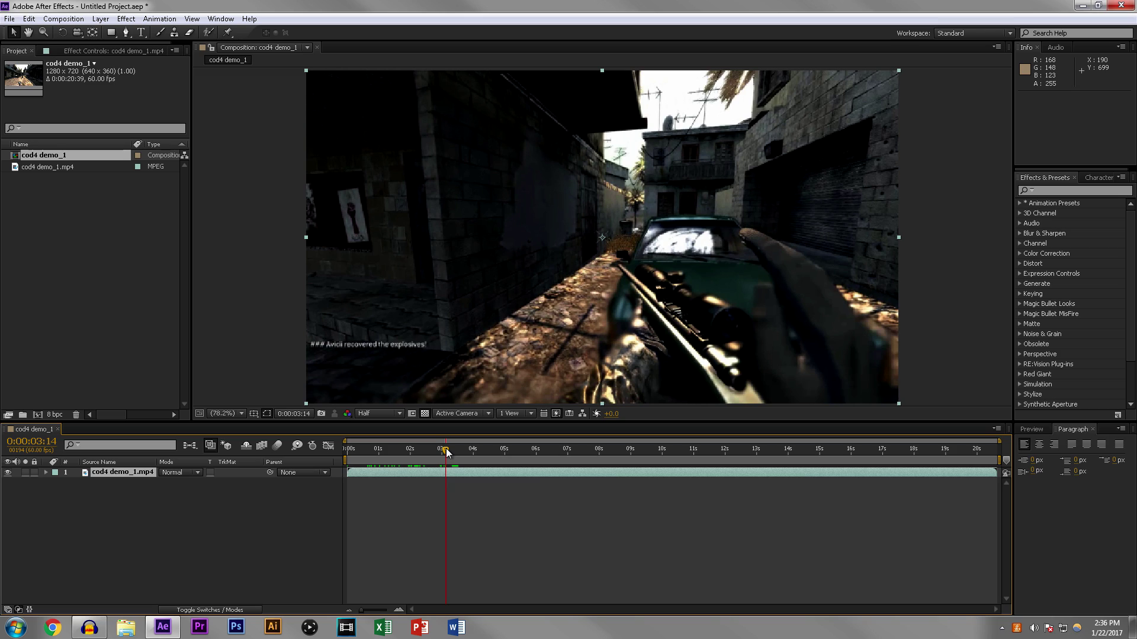
left_click(139, 473)
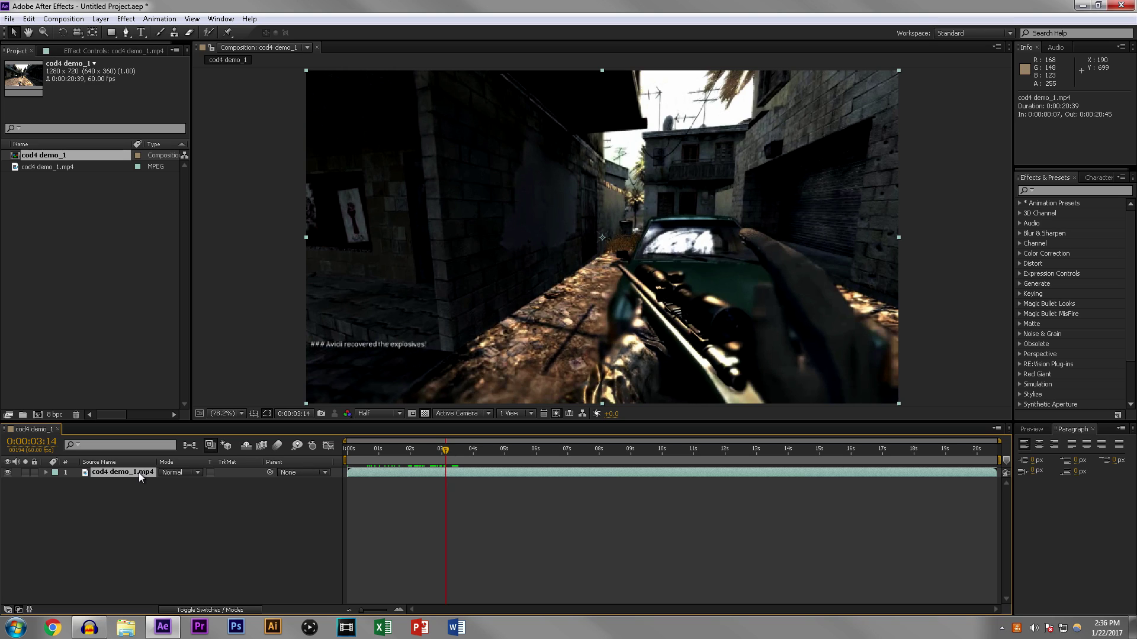
left_click_drag(371, 456, 434, 458)
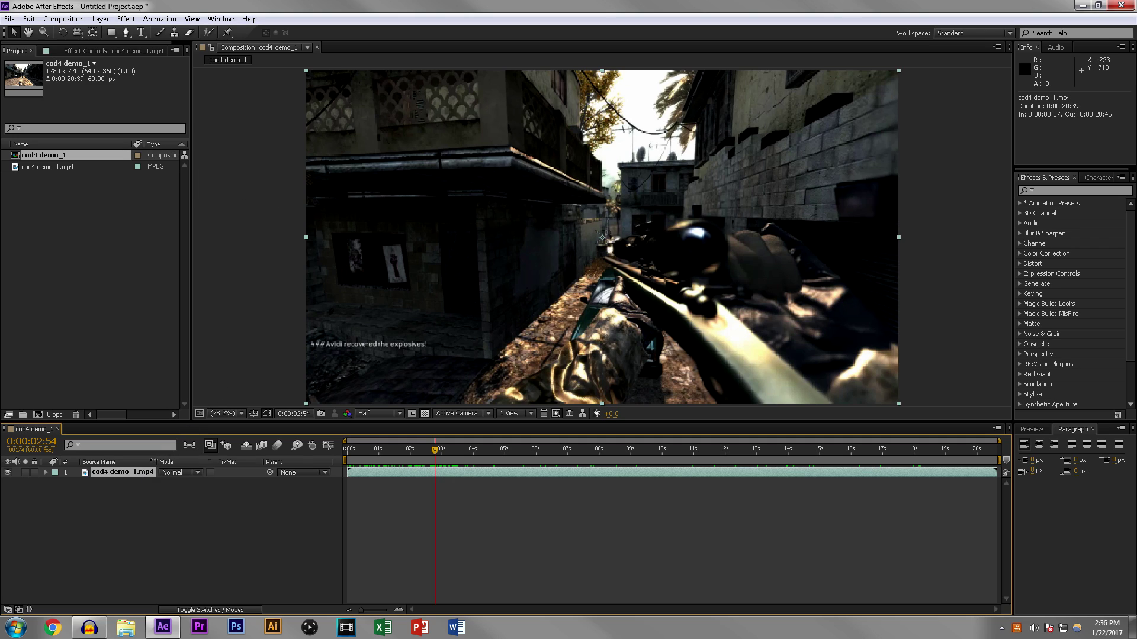
Step: Reveal the clip's Scale, try another size, then undo it back to 100%
key("s")
mouse_move(177, 483)
left_mouse_down()
mouse_move(212, 482)
mouse_move(140, 482)
mouse_move(177, 482)
left_mouse_up()
key("ctrl+z")
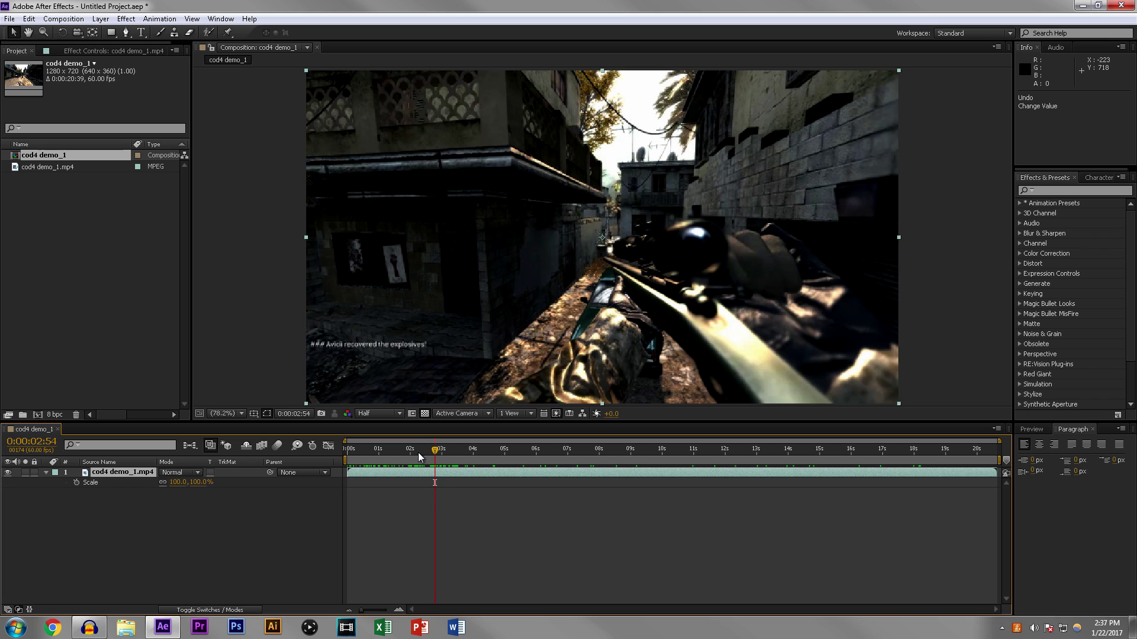
mouse_move(434, 450)
left_mouse_down()
mouse_move(386, 456)
mouse_move(378, 468)
mouse_move(426, 470)
left_mouse_up()
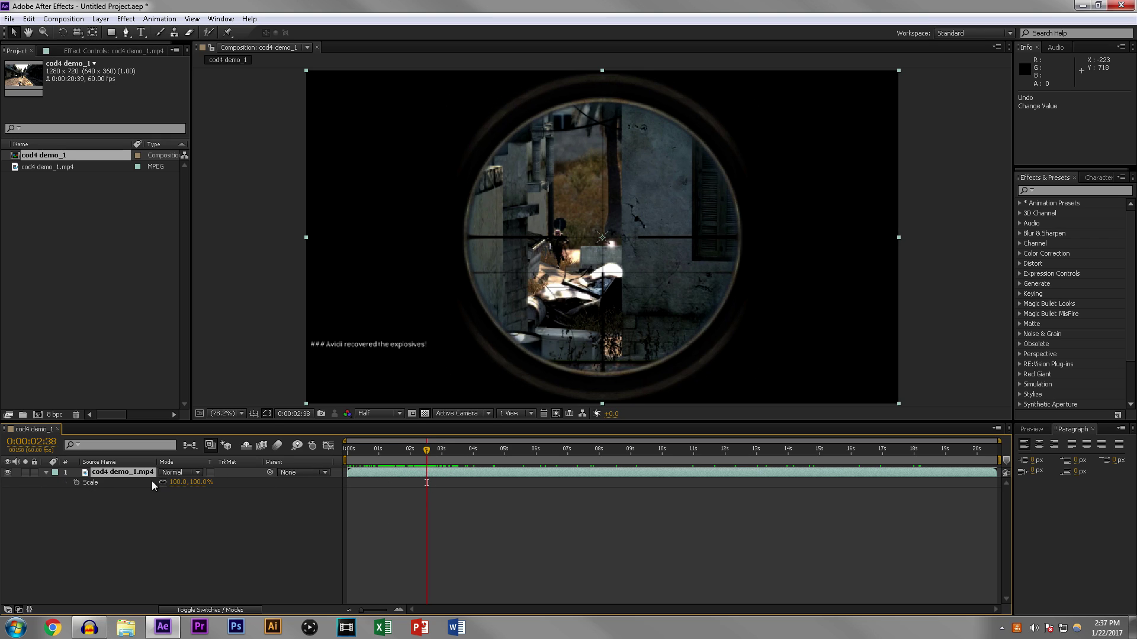
Step: Add a 100% Scale keyframe at 0:00:02:38, then move to 0:00:02:51
left_click(76, 482)
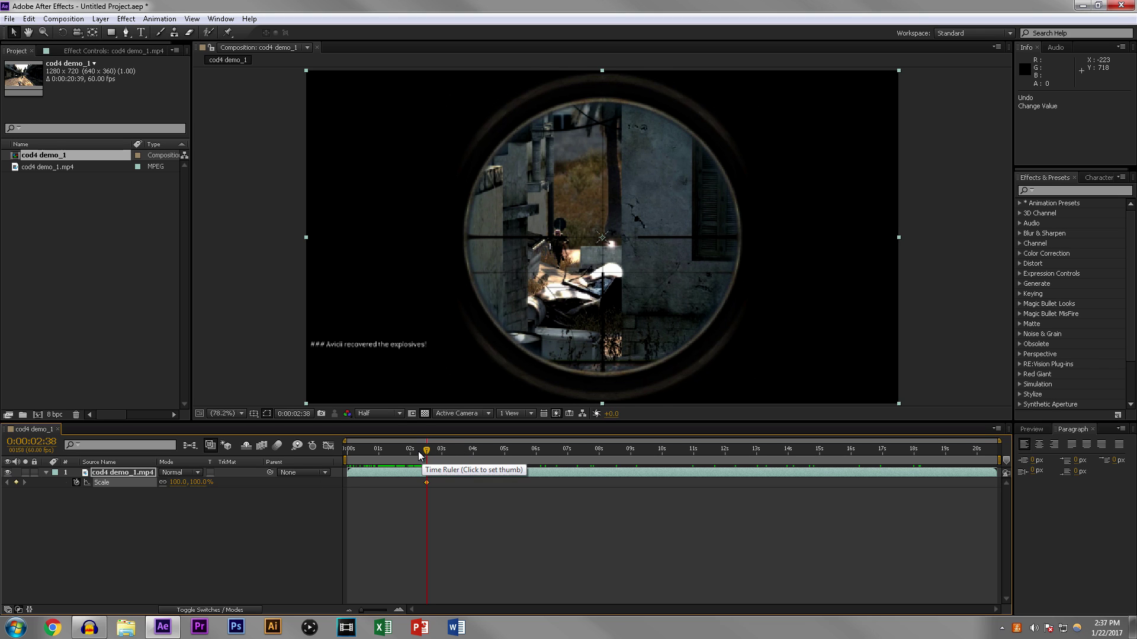
left_click_drag(426, 453, 436, 451)
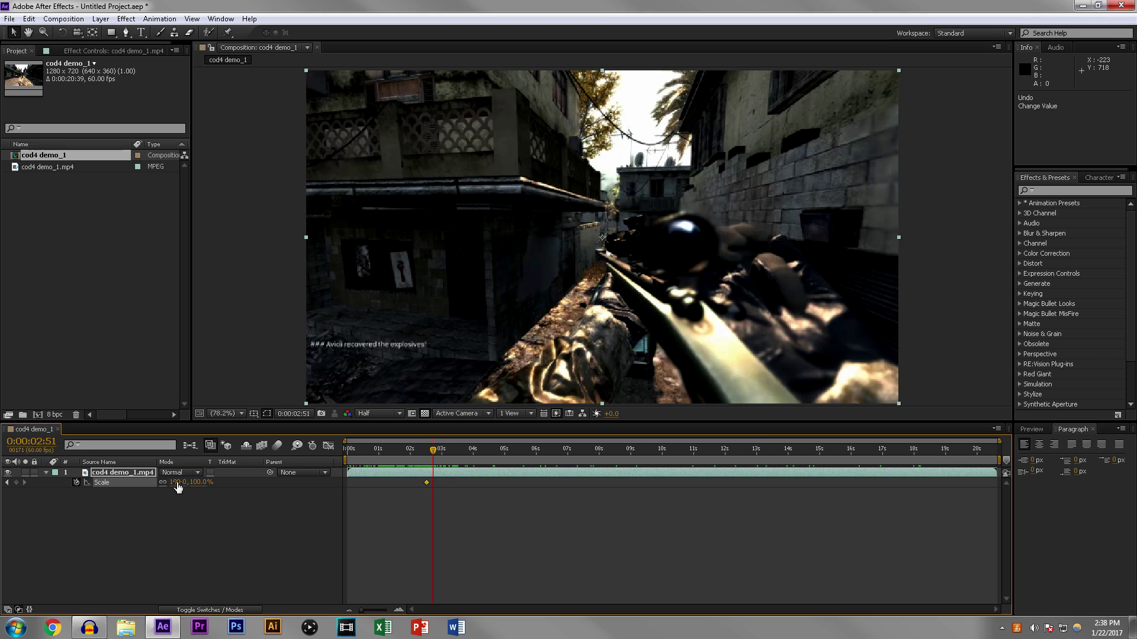
Step: Set Scale to 110% at 0:00:02:51, then check 0:00:02:38 and move to 0:00:02:56
left_click_drag(177, 482, 186, 485)
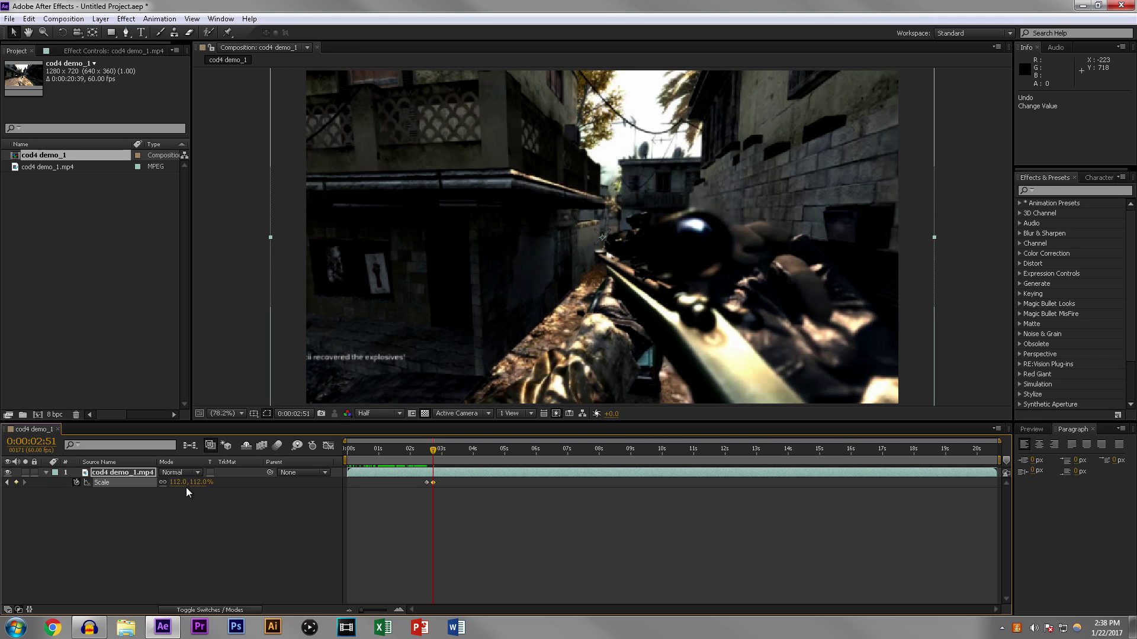
left_click(178, 483)
type("11")
key("Return")
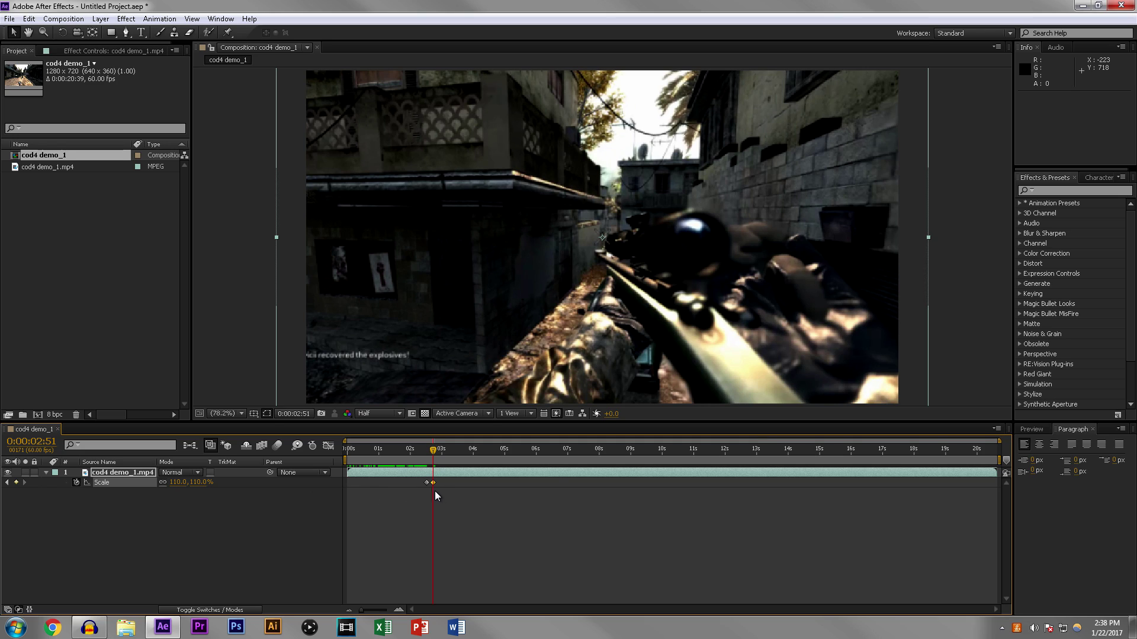
mouse_move(435, 482)
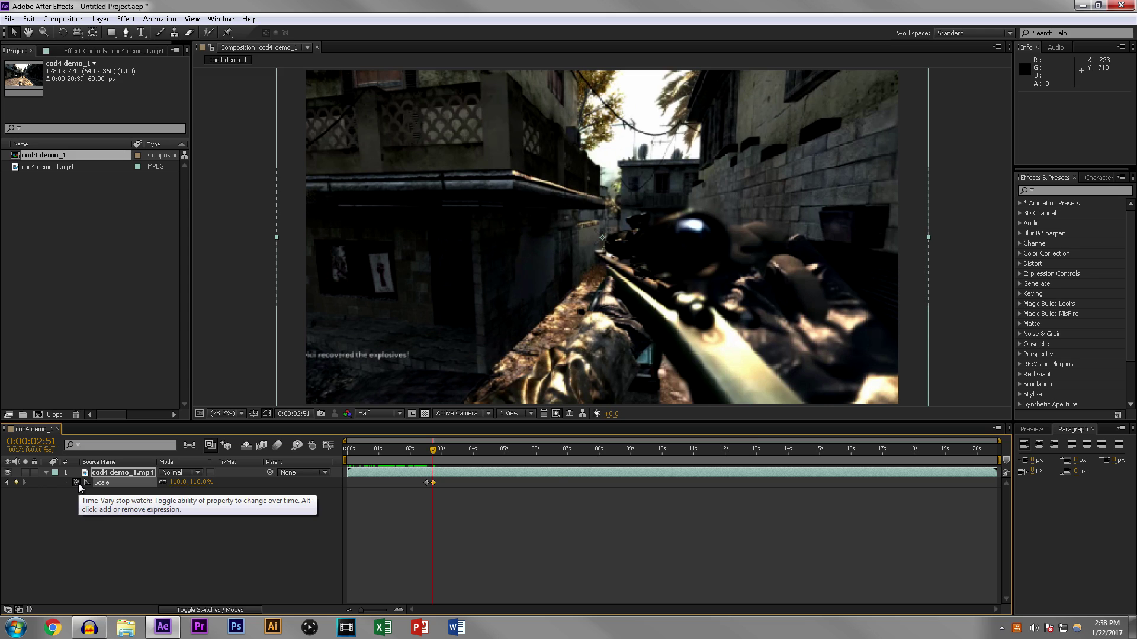
left_click(427, 450)
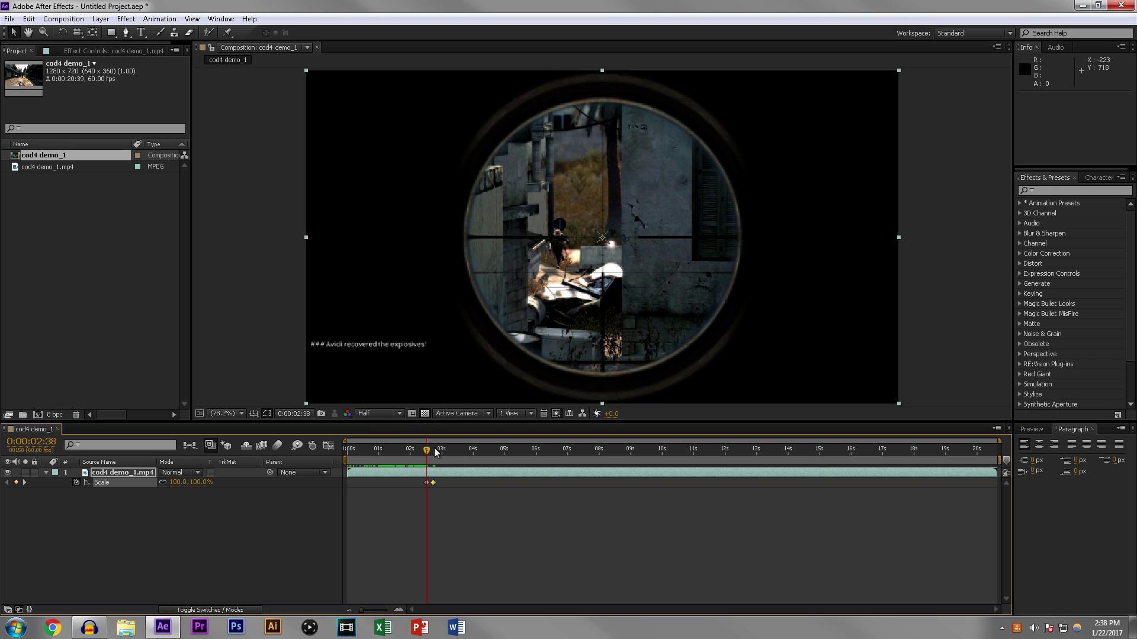
left_click_drag(428, 448, 439, 450)
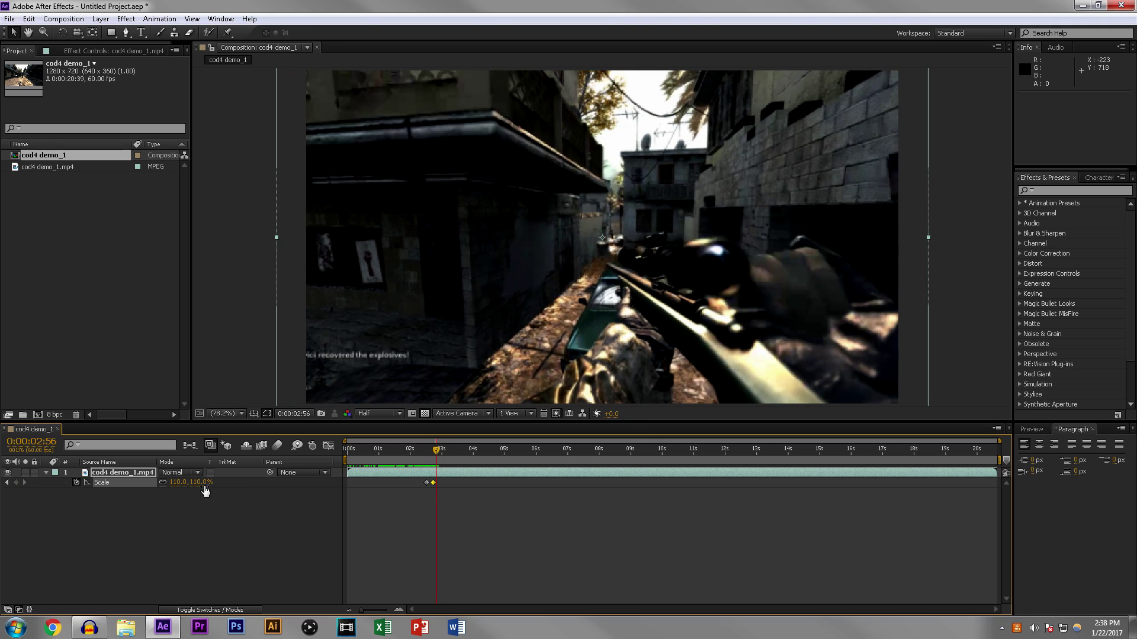
Step: Enter 100% in Scale to add a closing Scale keyframe
left_click(179, 483)
type("1")
key("Return")
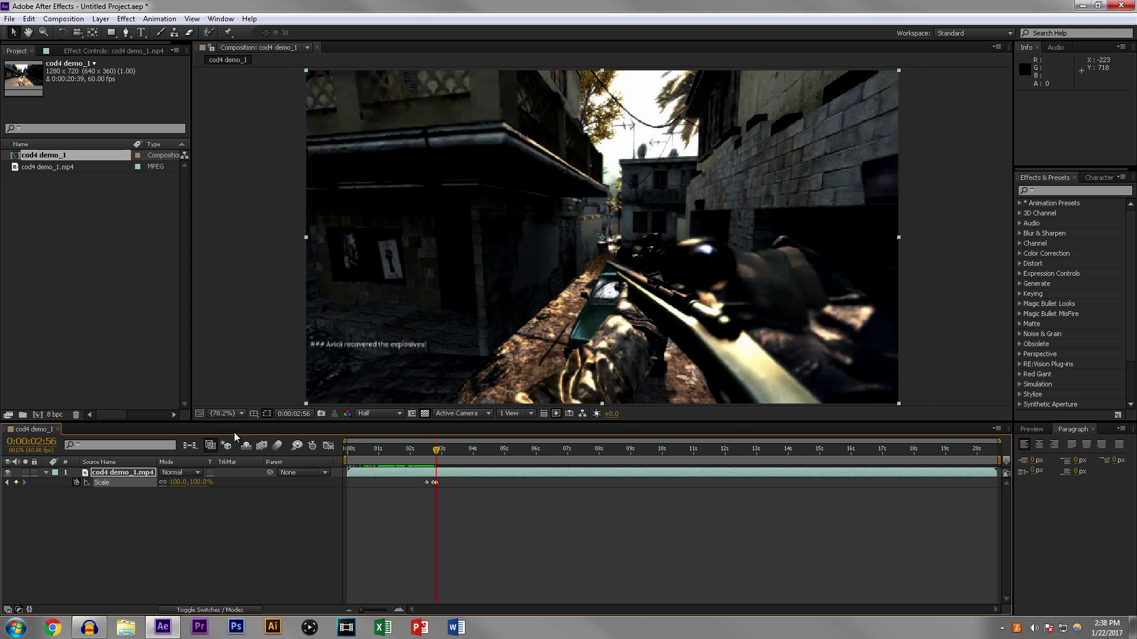
Step: Zoom into the timeline and move the final Scale keyframe to 0:00:03:02
left_click(399, 611)
left_click(399, 611)
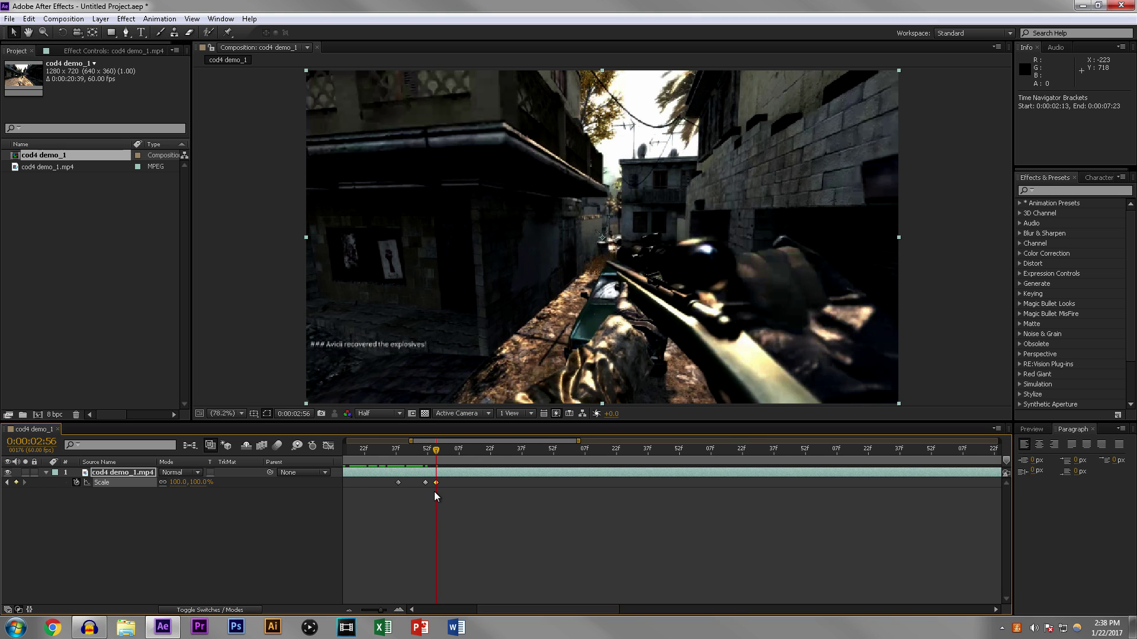
mouse_move(436, 450)
left_mouse_down()
mouse_move(375, 454)
mouse_move(425, 454)
left_mouse_up()
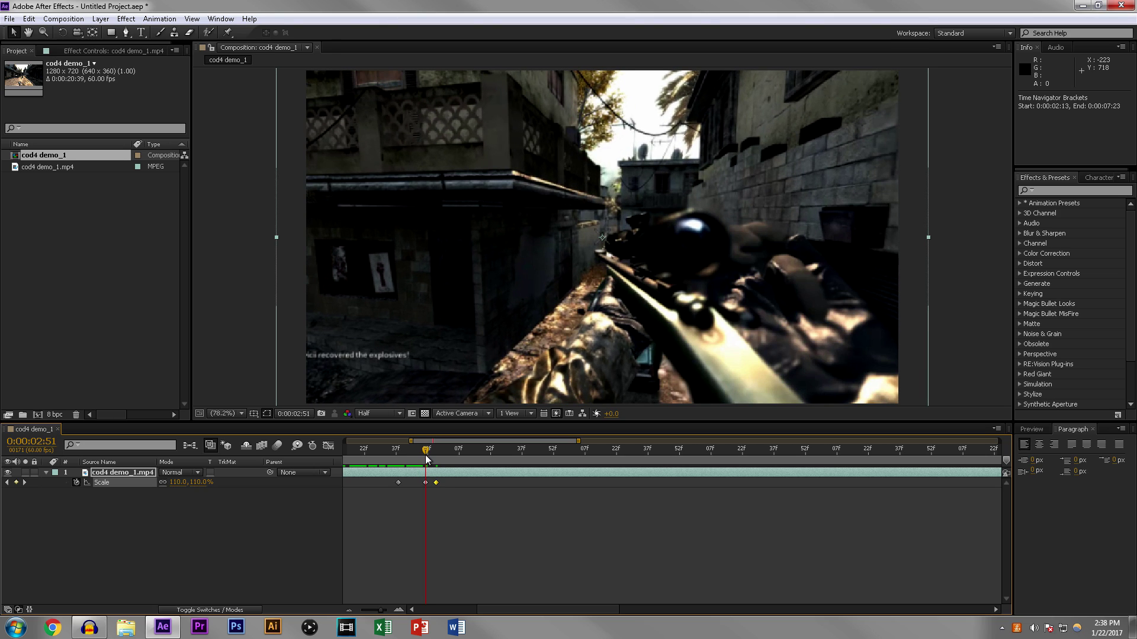
left_click(435, 483)
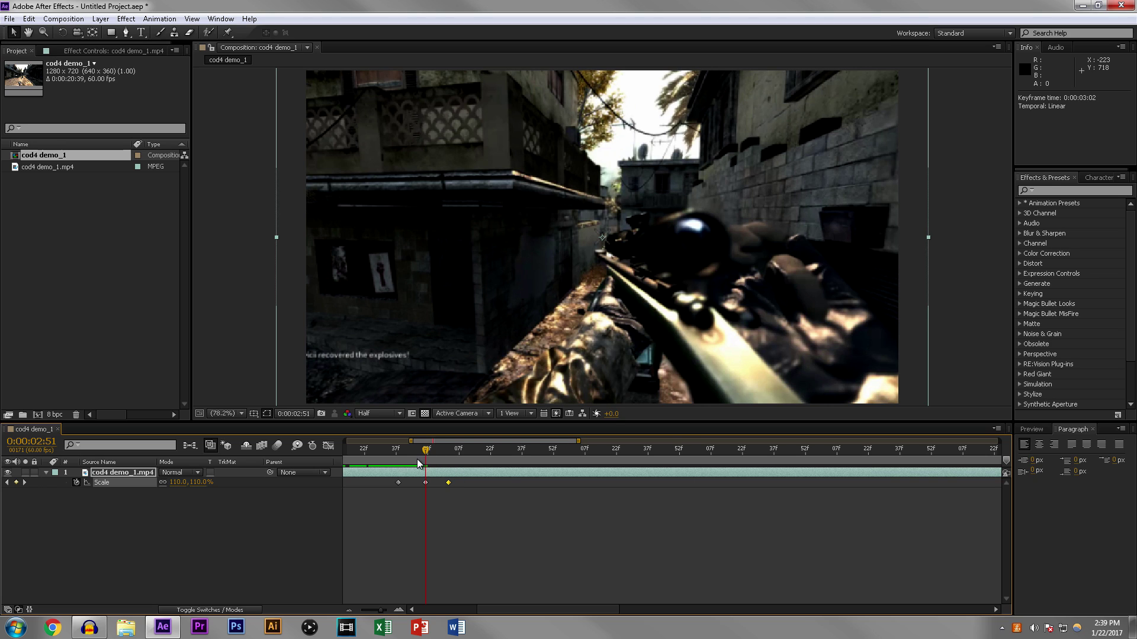
left_click_drag(394, 451, 449, 453)
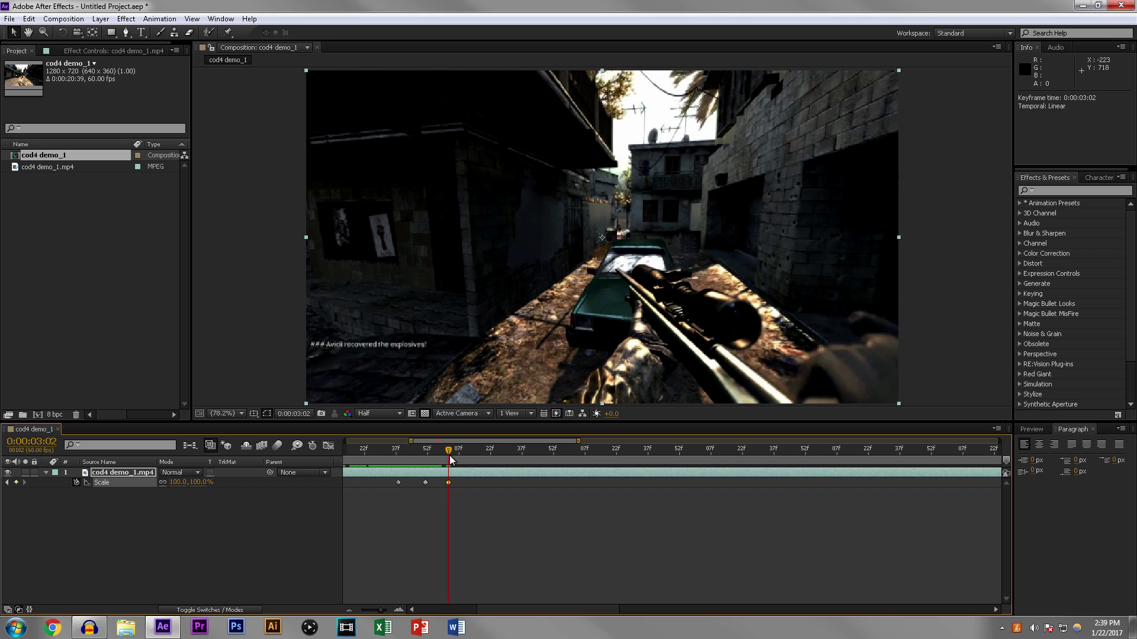
left_click(448, 483)
left_click_drag(450, 452, 460, 483)
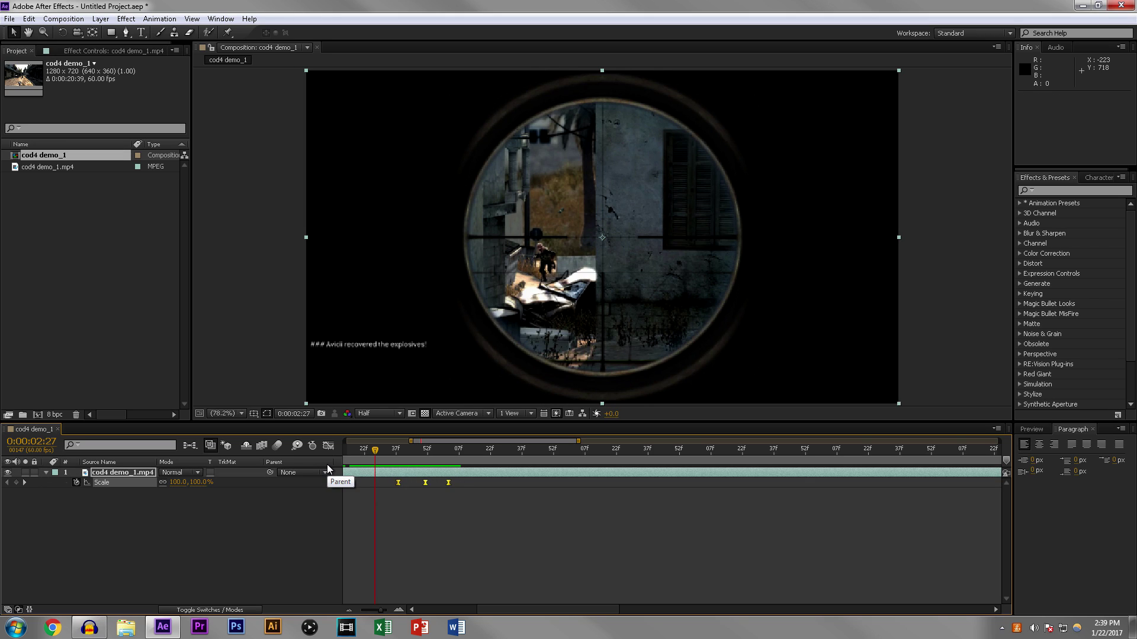
Step: Apply Easy Ease (F9) to the three Scale keyframes and scrub through the eased zoom
key("F9")
right_click(399, 483)
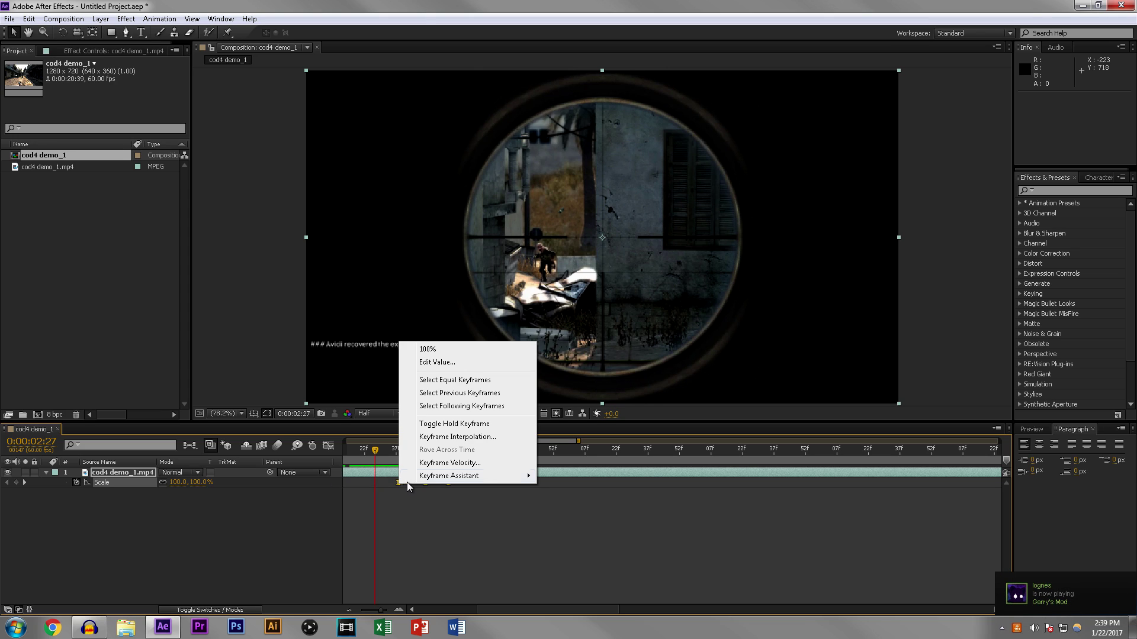
mouse_move(430, 477)
left_click(478, 535)
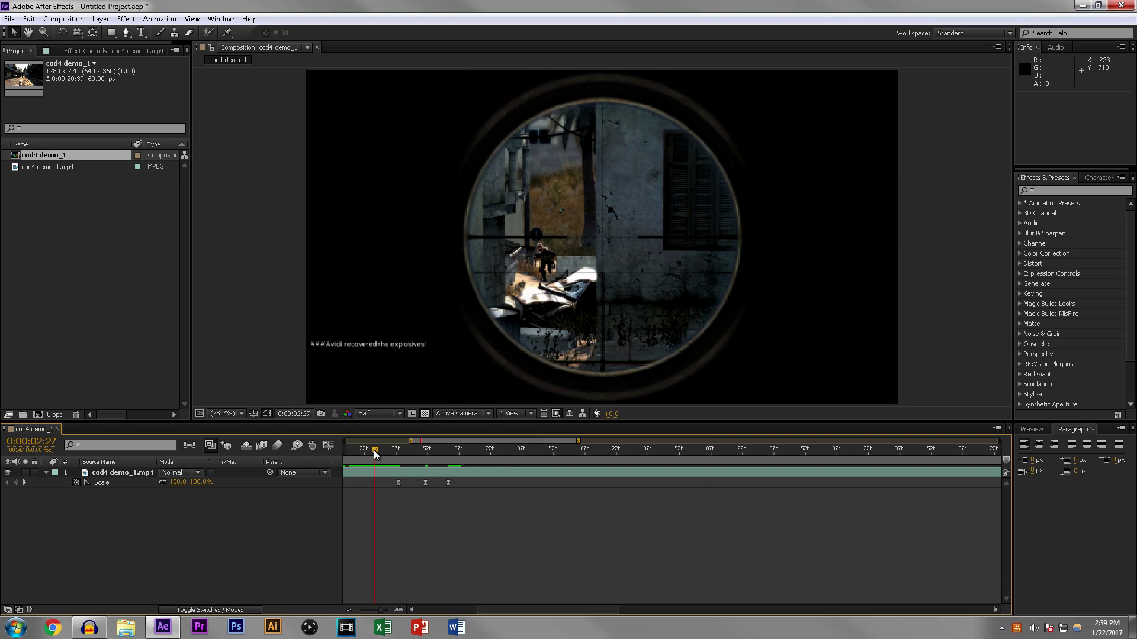
left_click_drag(374, 450, 395, 462)
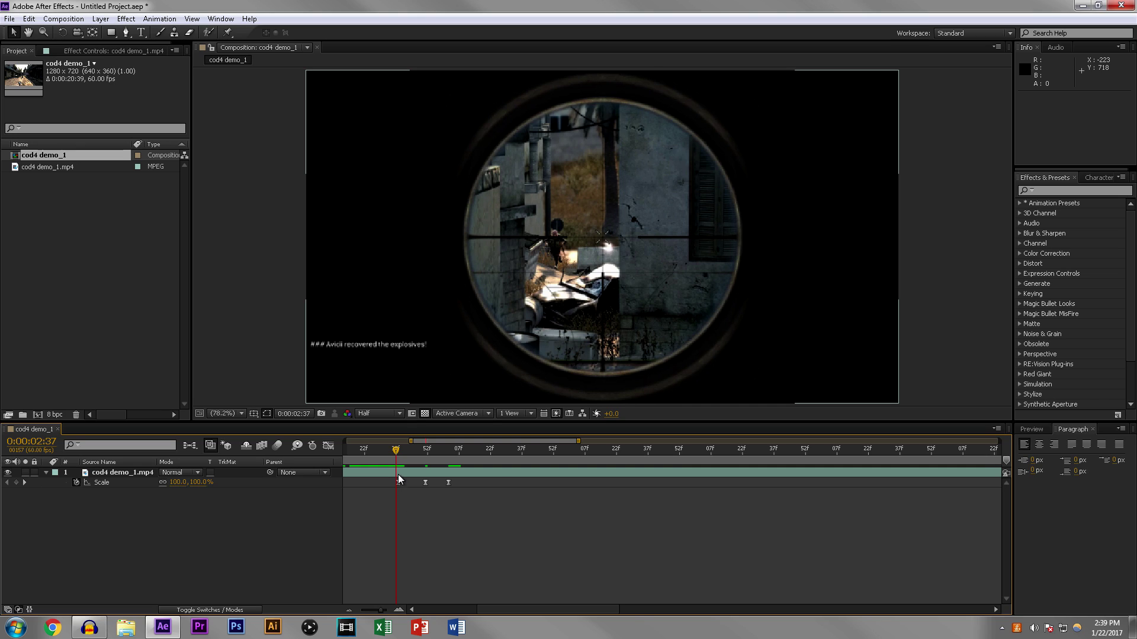
left_click_drag(396, 448, 585, 472)
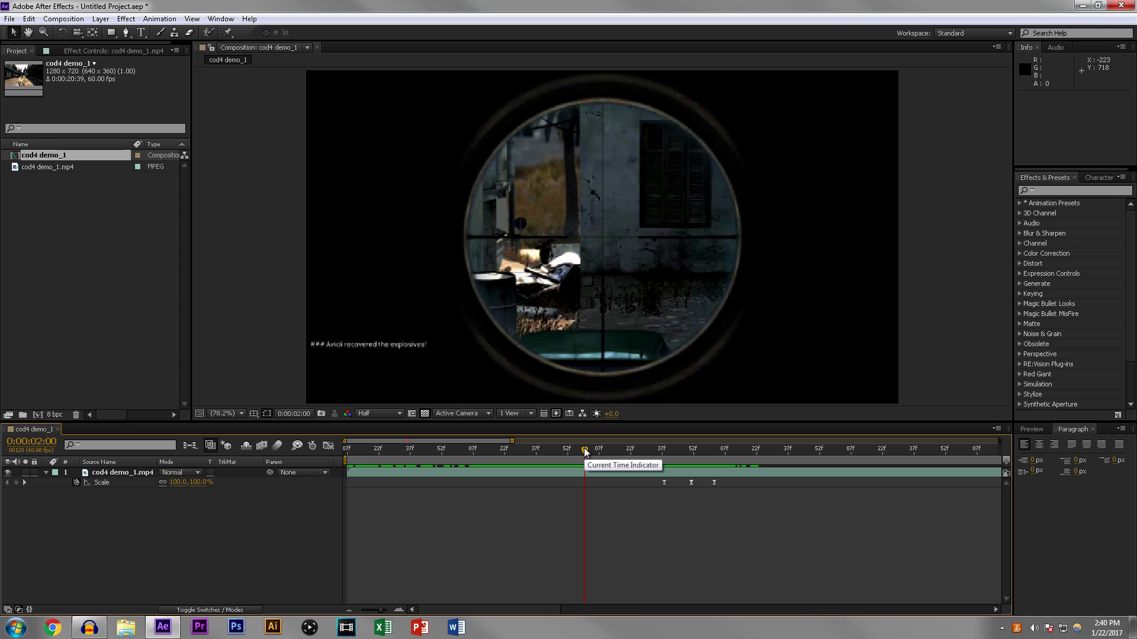
Step: Show the clip layer's Position property (640, 360) and set the preview resolution to Full
left_click_drag(584, 448, 421, 448)
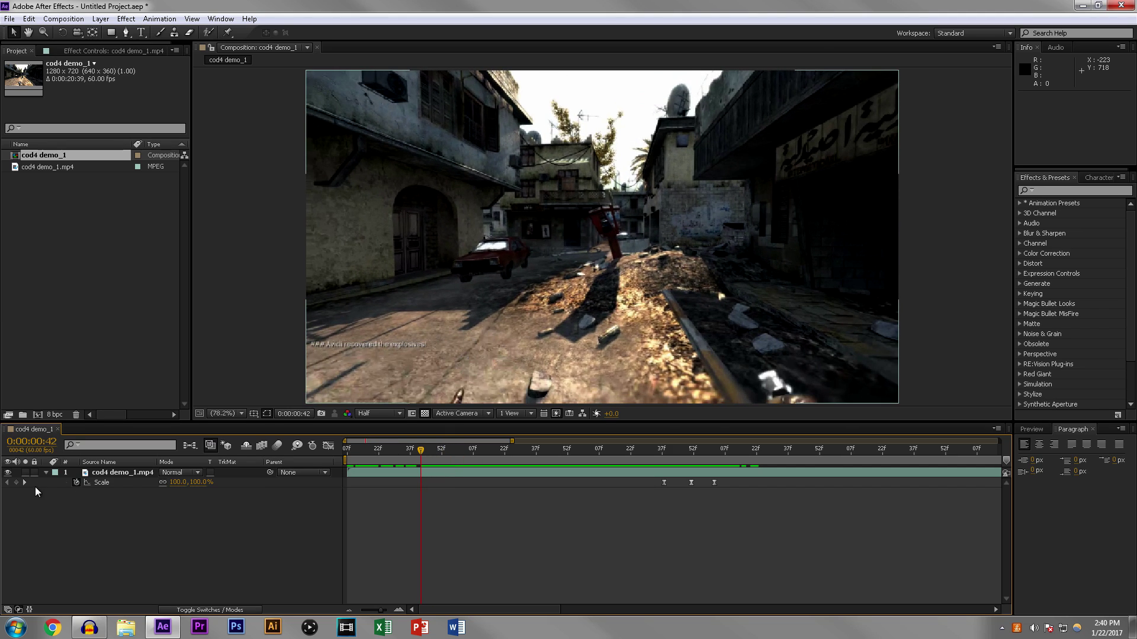
left_click(102, 474)
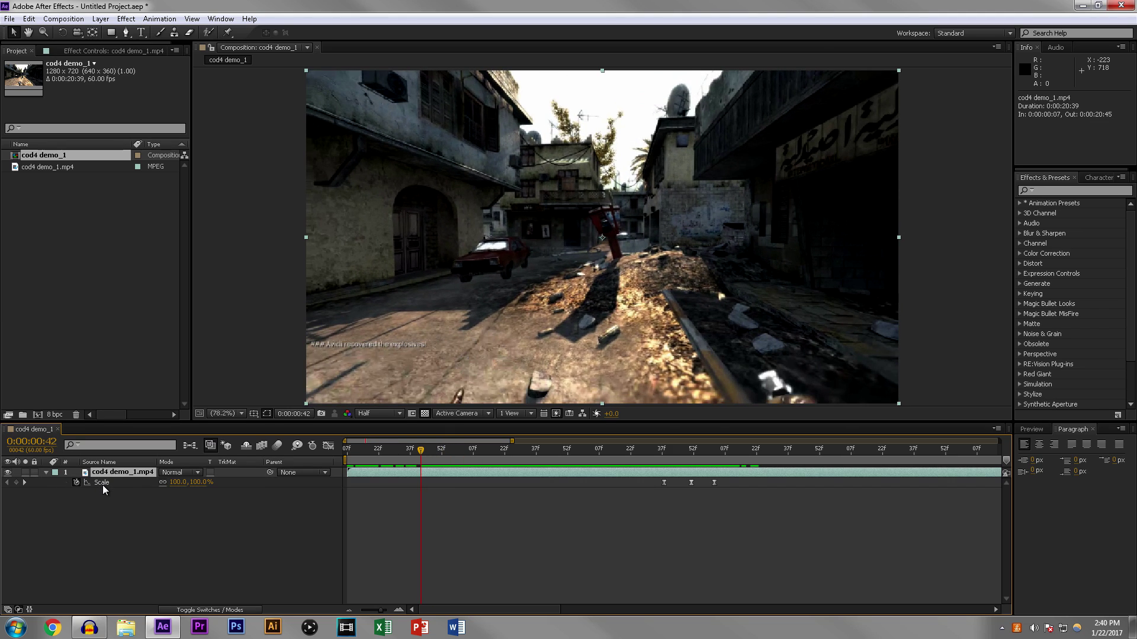
key("p")
mouse_move(430, 453)
left_mouse_down()
mouse_move(507, 450)
mouse_move(413, 459)
left_mouse_up()
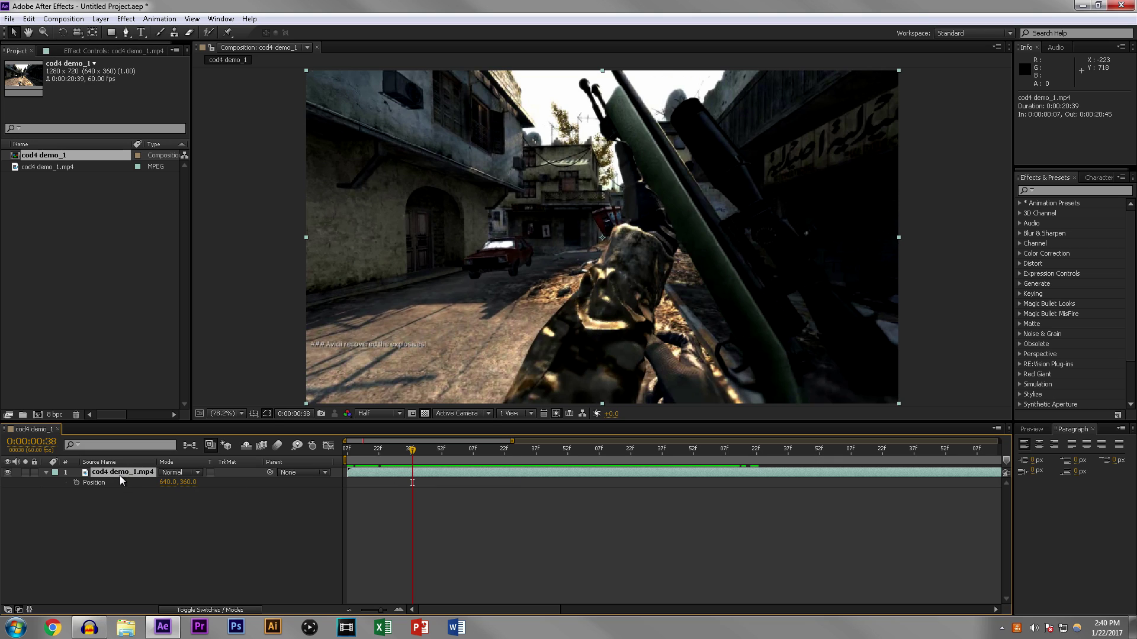
key("ctrl+j")
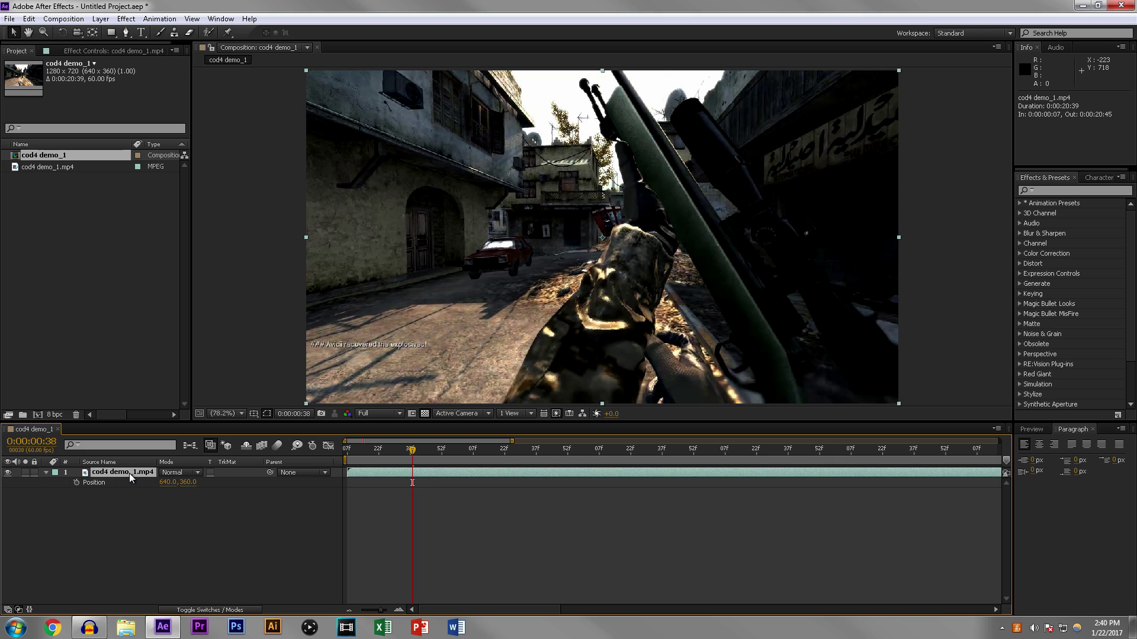
Step: Duplicate the clip layer, hide the top copy, and select the lower copy
key("ctrl+d")
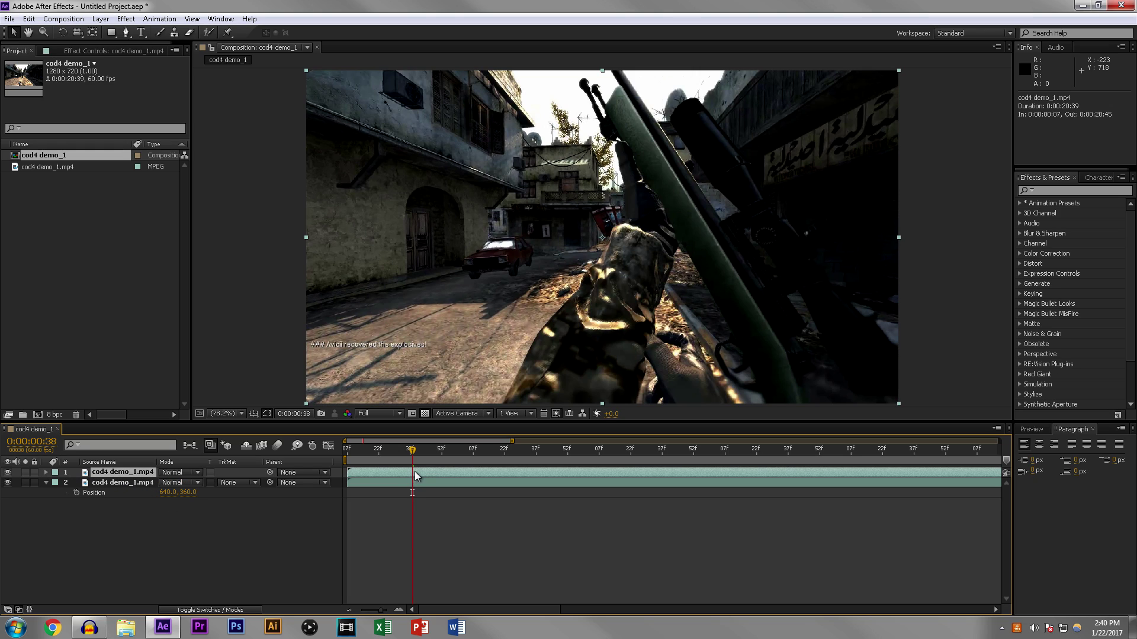
left_click(8, 473)
left_click(121, 481)
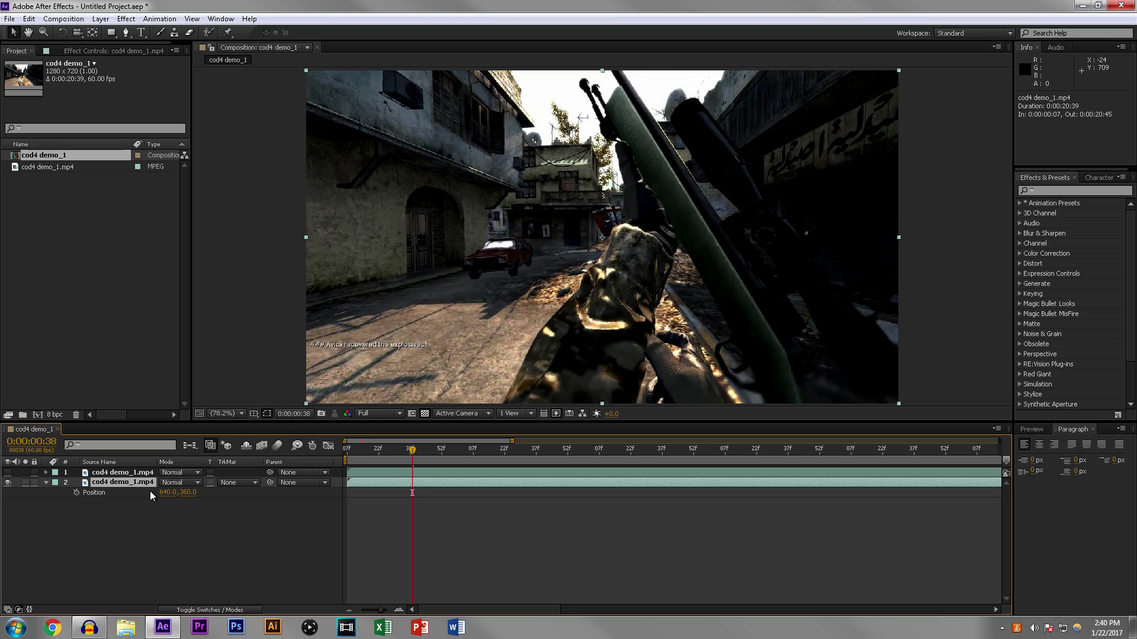
Step: Key the lower copy's Position at frame 38, then slide it to -640, 360 at frame 46
left_click(76, 493)
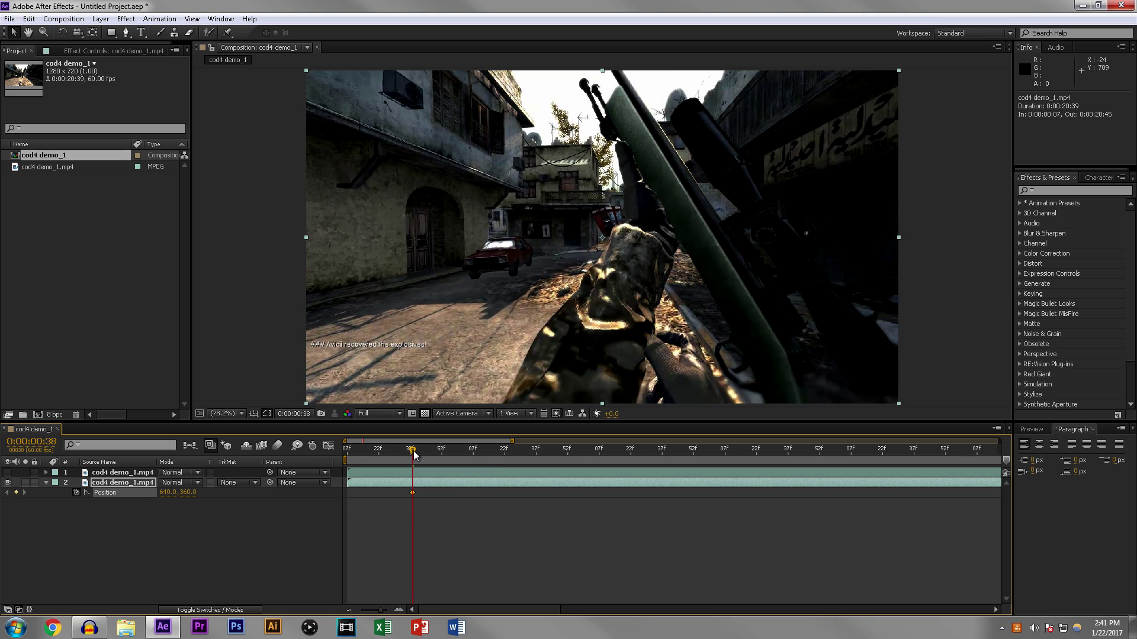
left_click_drag(413, 451, 430, 451)
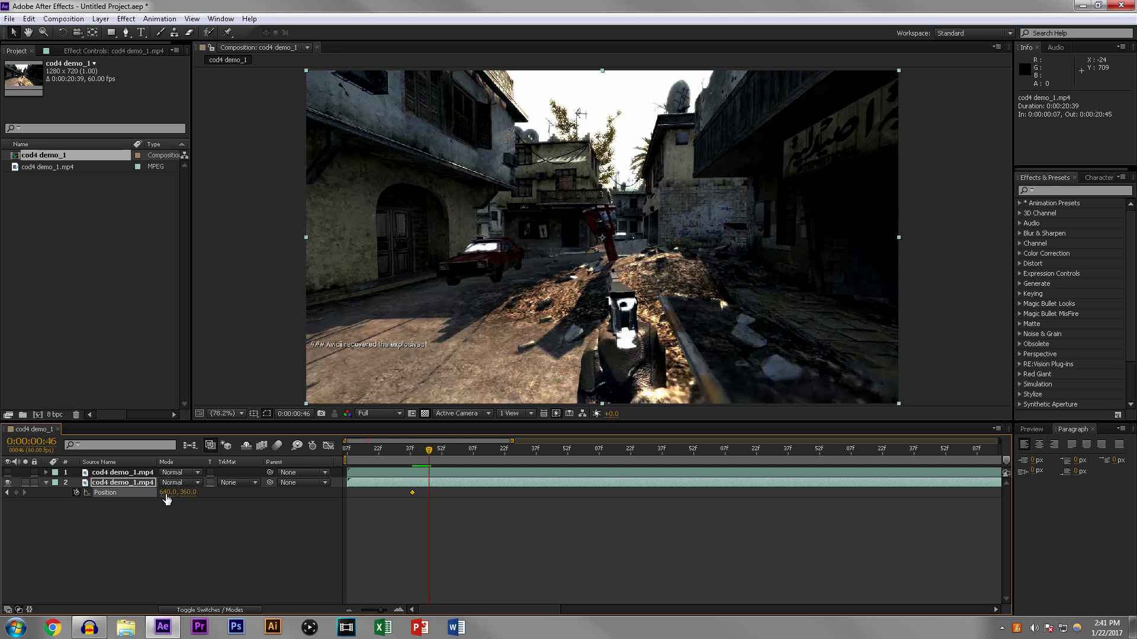
left_click_drag(168, 499, 17, 497)
left_click_drag(163, 492, 3, 495)
left_click_drag(163, 500, 15, 492)
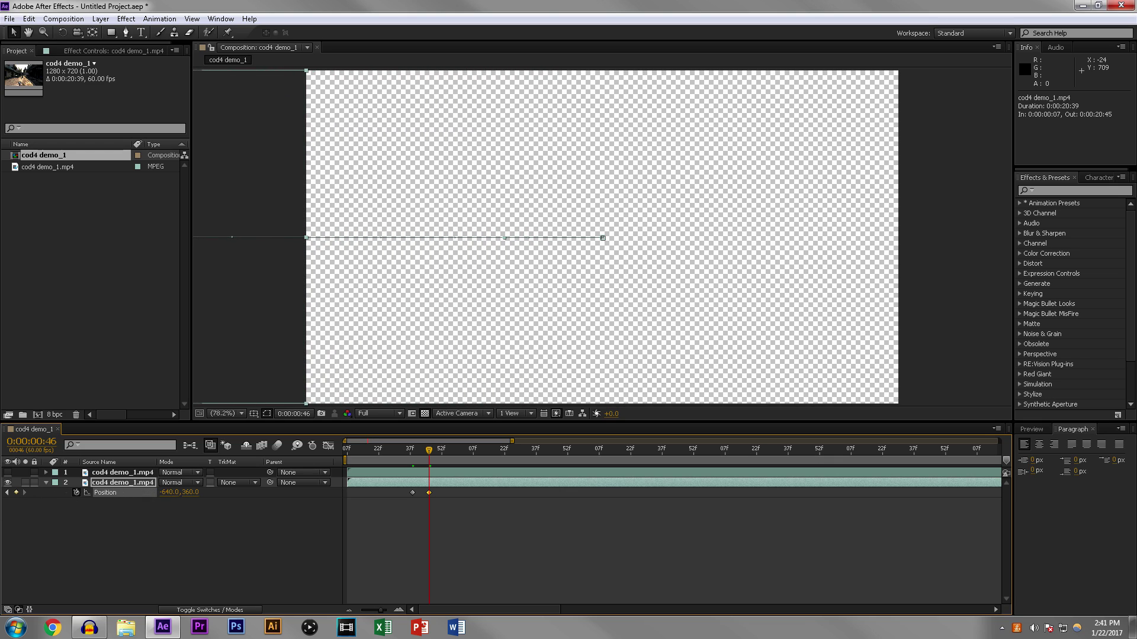
Step: Unhide the top copy and key its Position from 1920, 360 at frame 38 to 640, 360 at frame 46
left_click(411, 472)
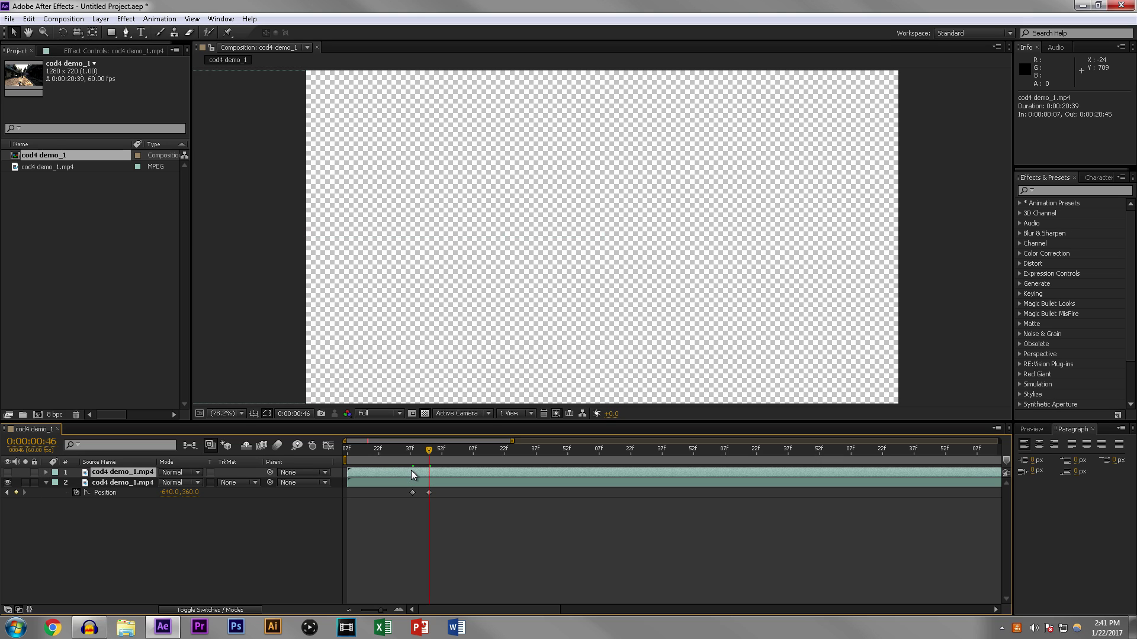
left_click(7, 473)
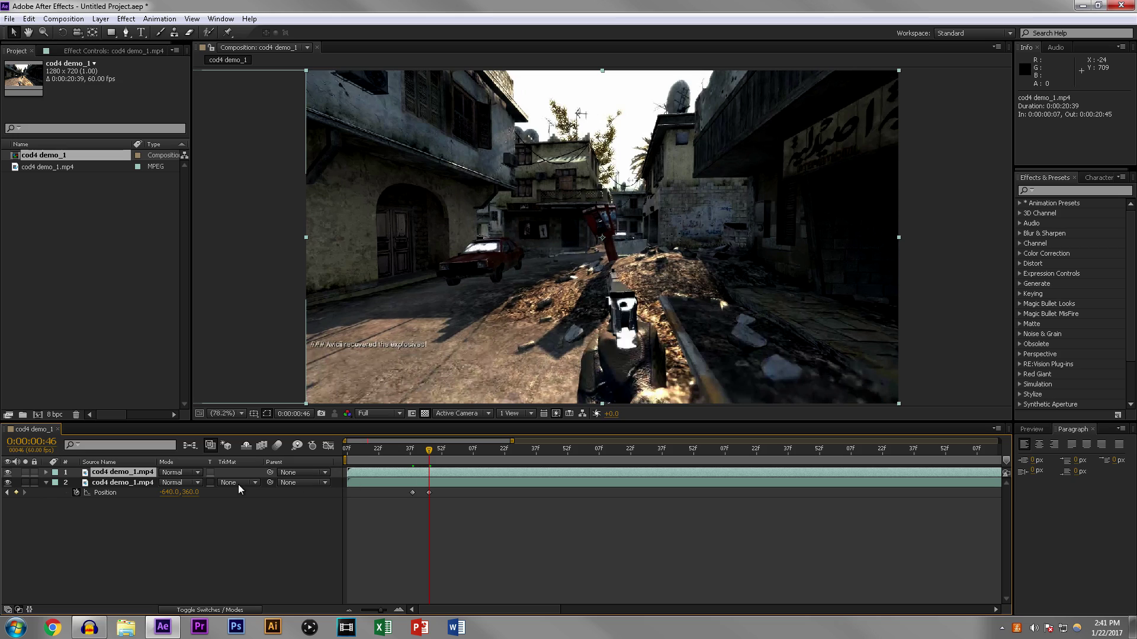
key("p")
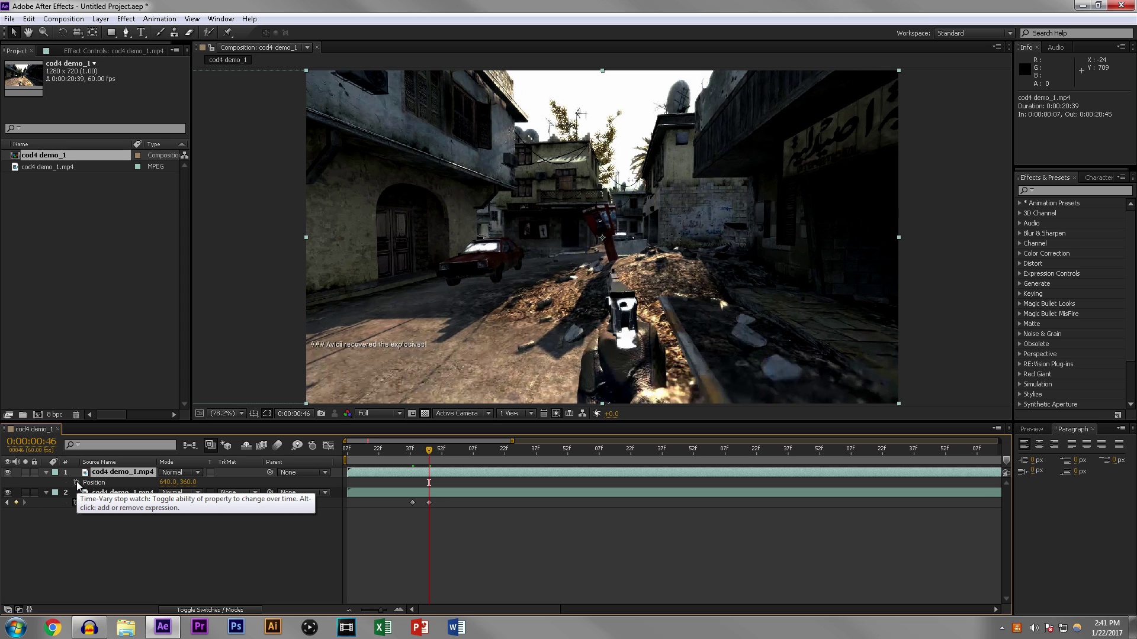
left_click(76, 482)
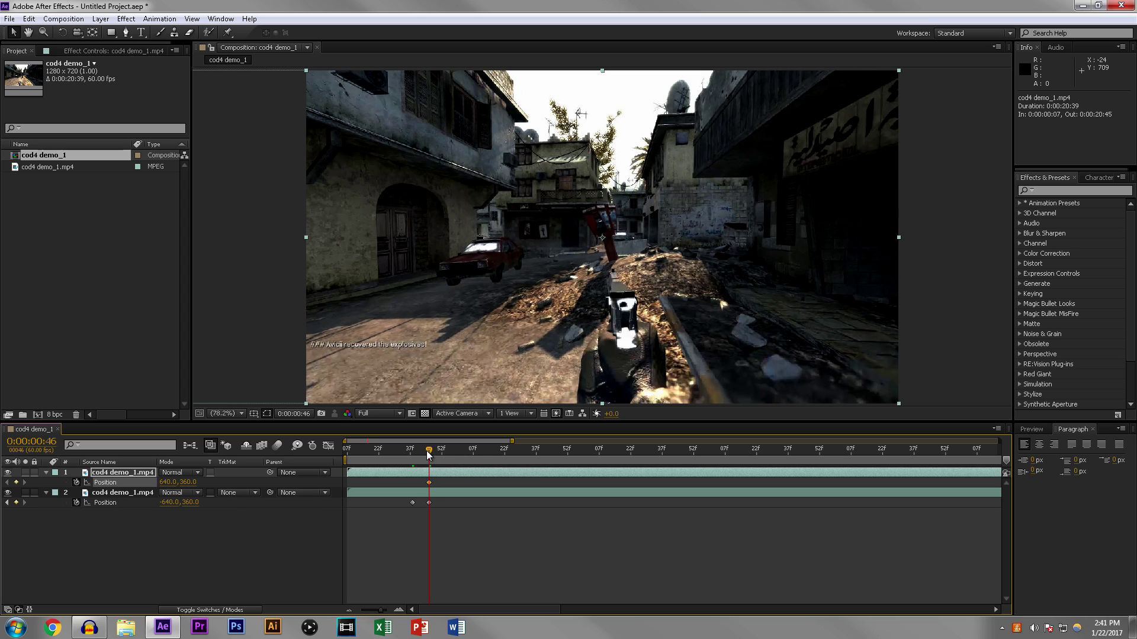
left_click_drag(428, 452, 413, 454)
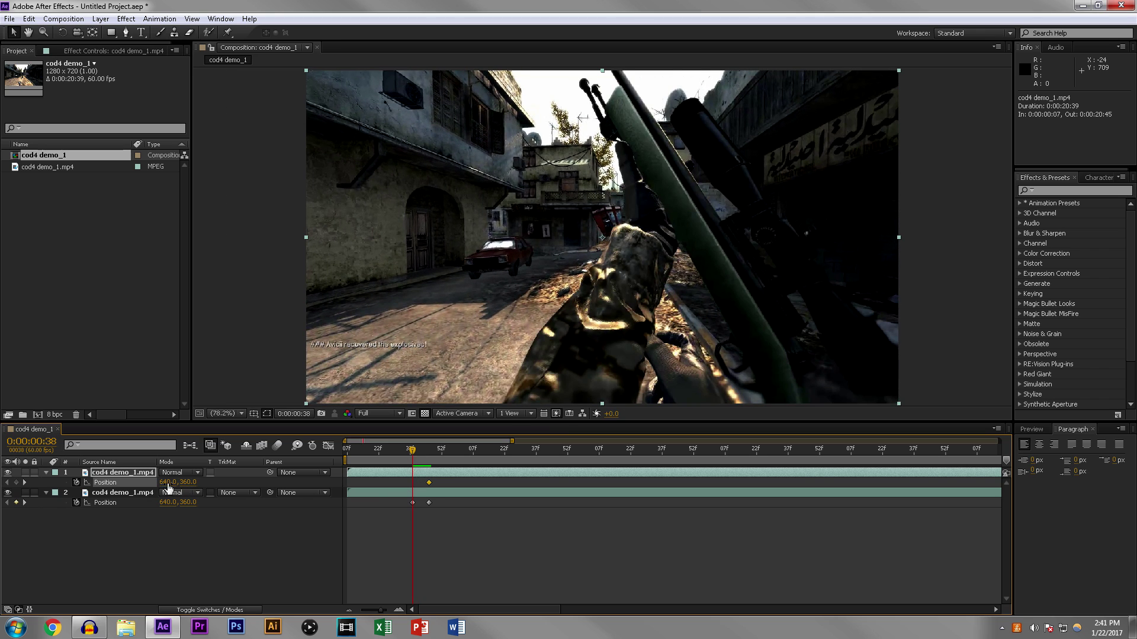
left_click_drag(172, 485, 863, 485)
left_click_drag(811, 437, 861, 421)
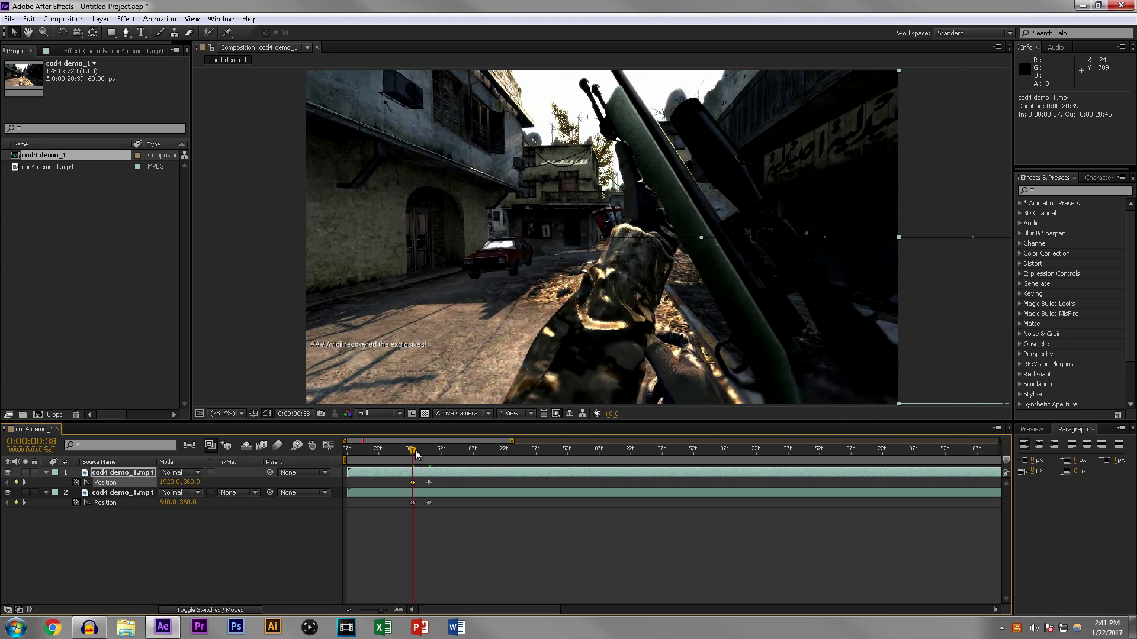
Step: Give all four Position keyframes Easy Ease and turn on the composition's Motion Blur switch
left_click_drag(410, 449, 453, 502)
mouse_move(414, 454)
left_mouse_down()
mouse_move(382, 456)
mouse_move(467, 459)
mouse_move(428, 461)
left_mouse_up()
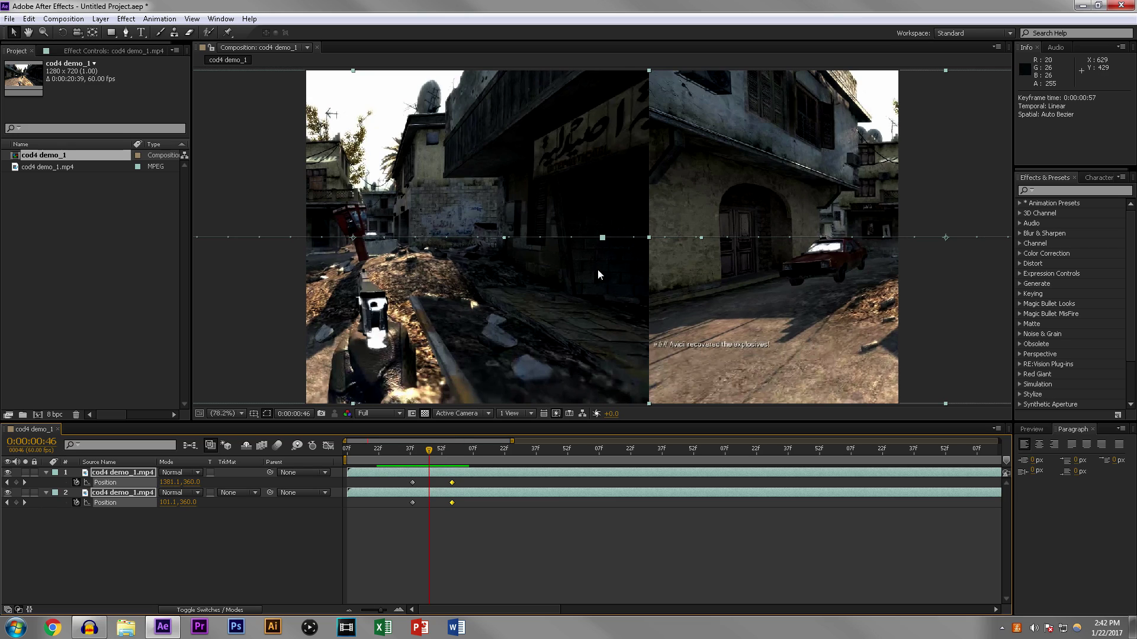
left_click_drag(476, 504, 389, 481)
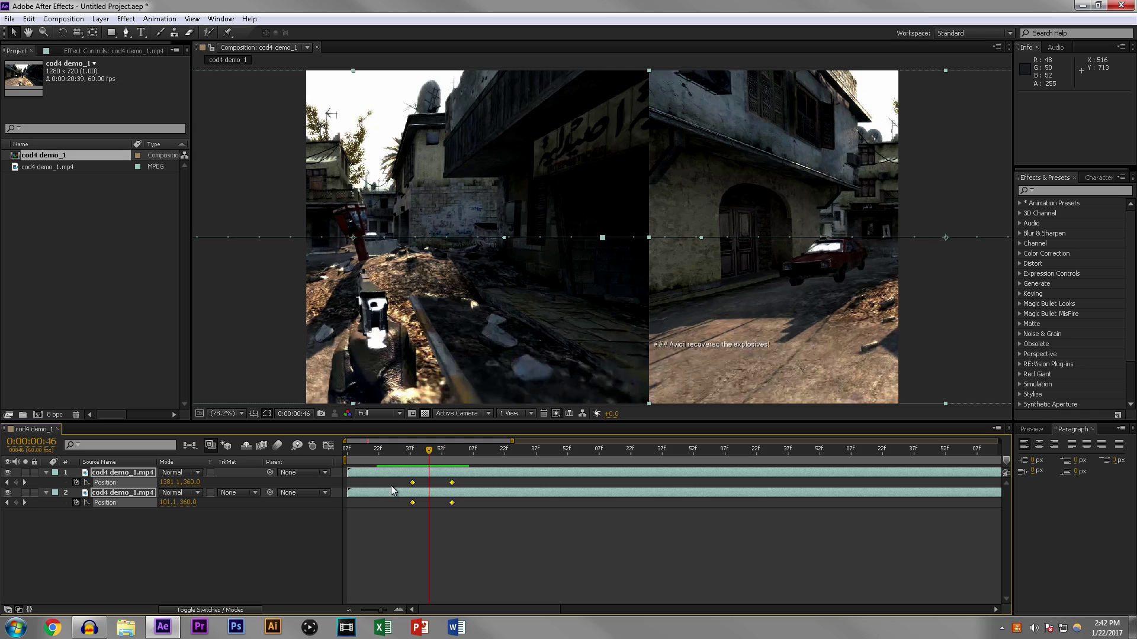
key("F9")
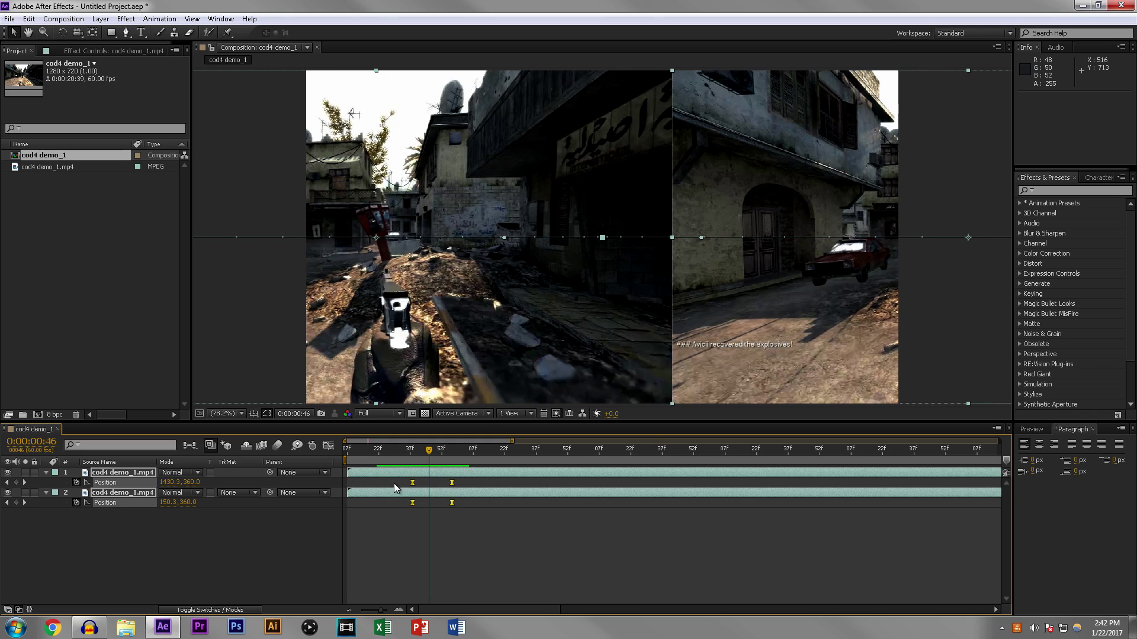
left_click(277, 449)
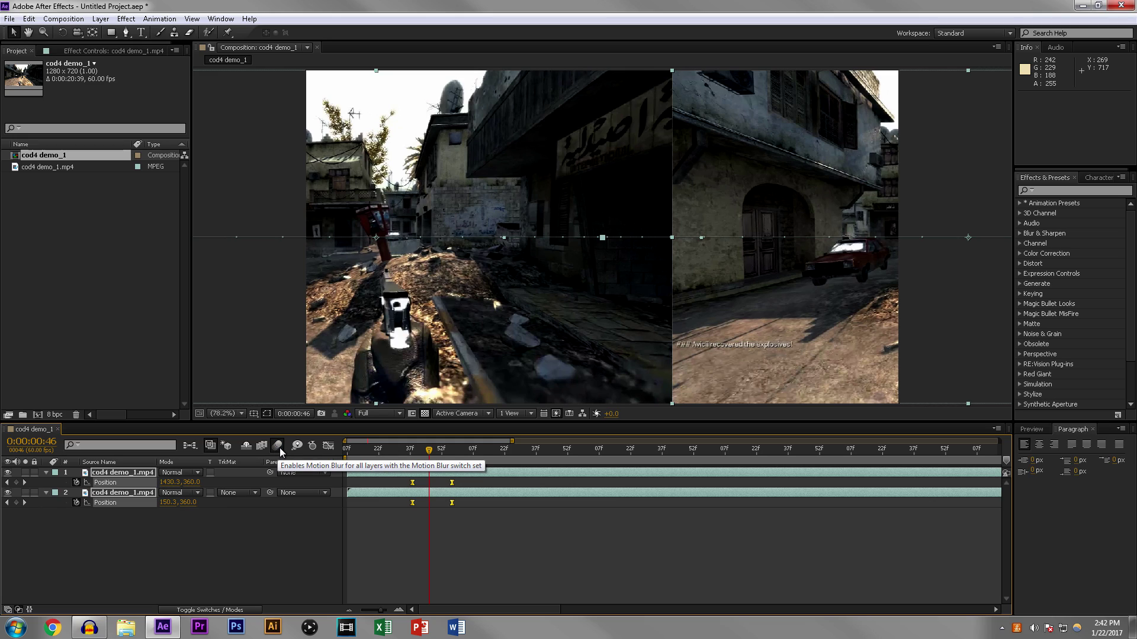
Step: Turn on the Motion Blur switch for both the top and lower clip layers
left_click(237, 610)
left_click(207, 472)
left_click(208, 492)
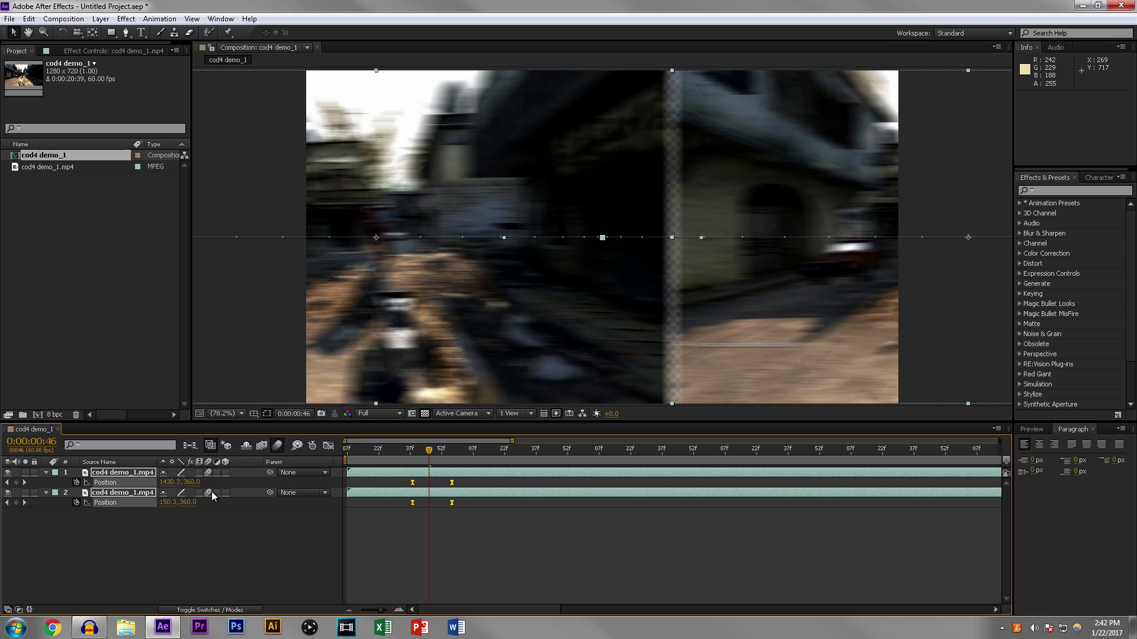
Step: Enable composition motion blur and scrub near frame 42 to preview the blurred pan
left_click(278, 446)
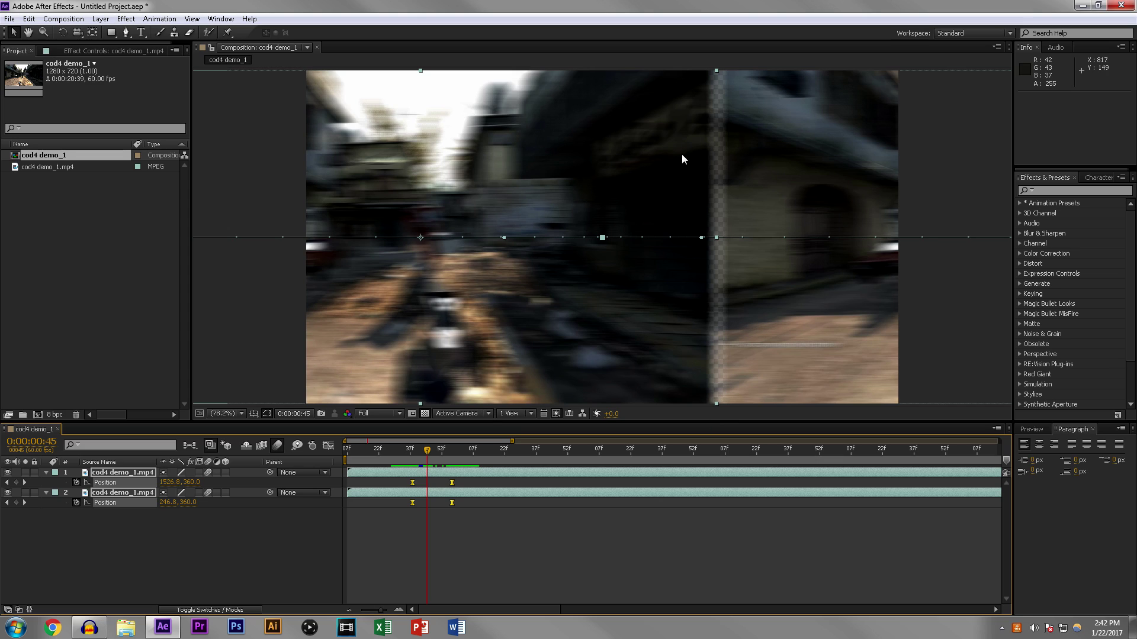
left_click(413, 483)
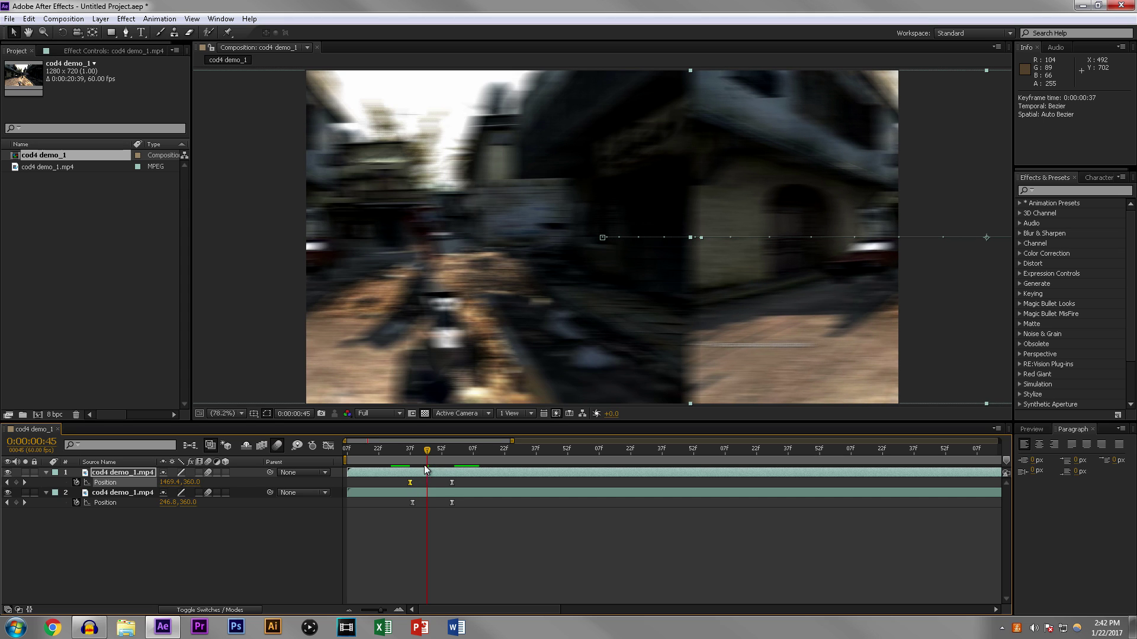
left_click_drag(429, 450, 514, 476)
Step: Zoom the timeline out to show the whole 20-second clip and move later in it
left_click(350, 610)
left_click(350, 611)
left_click(350, 610)
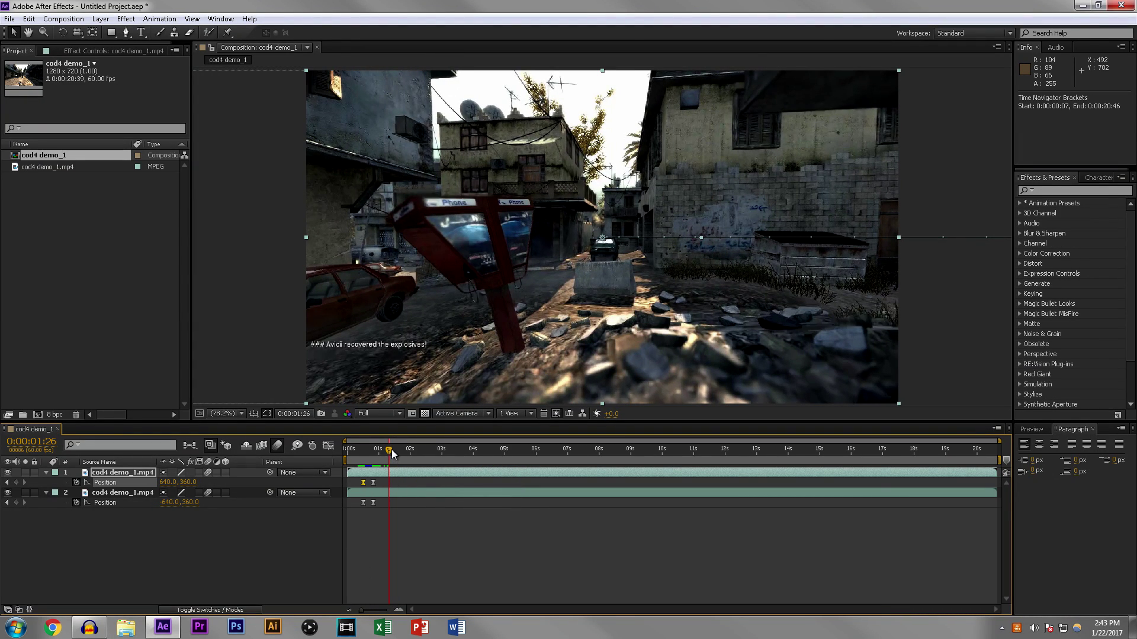
mouse_move(393, 453)
left_mouse_down()
mouse_move(440, 454)
mouse_move(402, 459)
left_mouse_up()
Step: Select both clip layers and reveal their Position and Scale keyframes with U
left_click(125, 494, "ctrl")
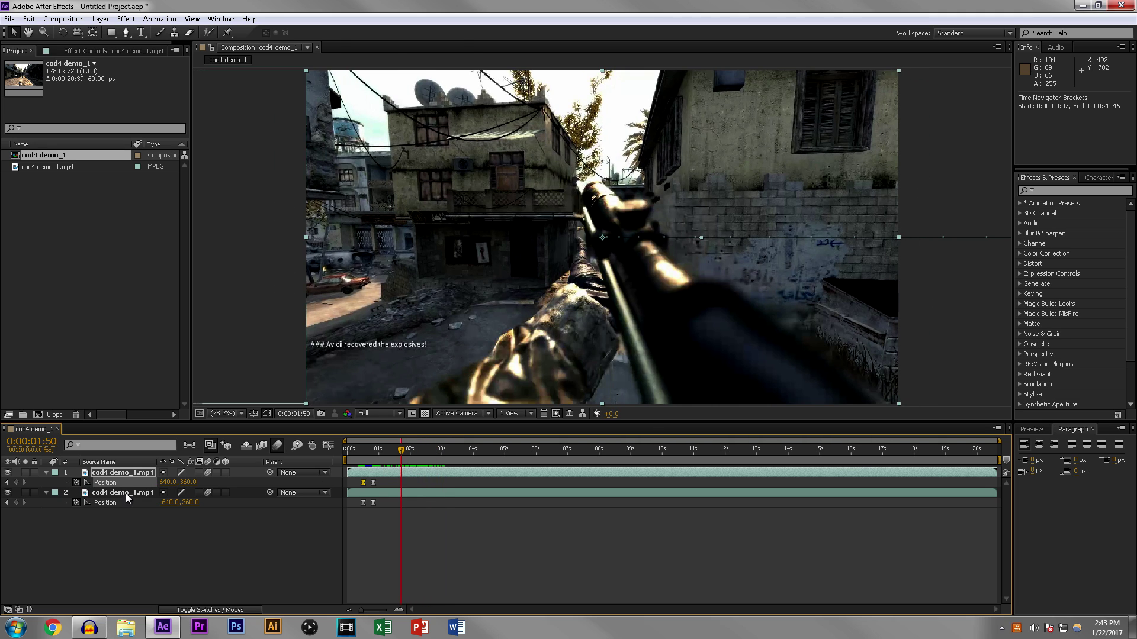
left_click(126, 492, "ctrl")
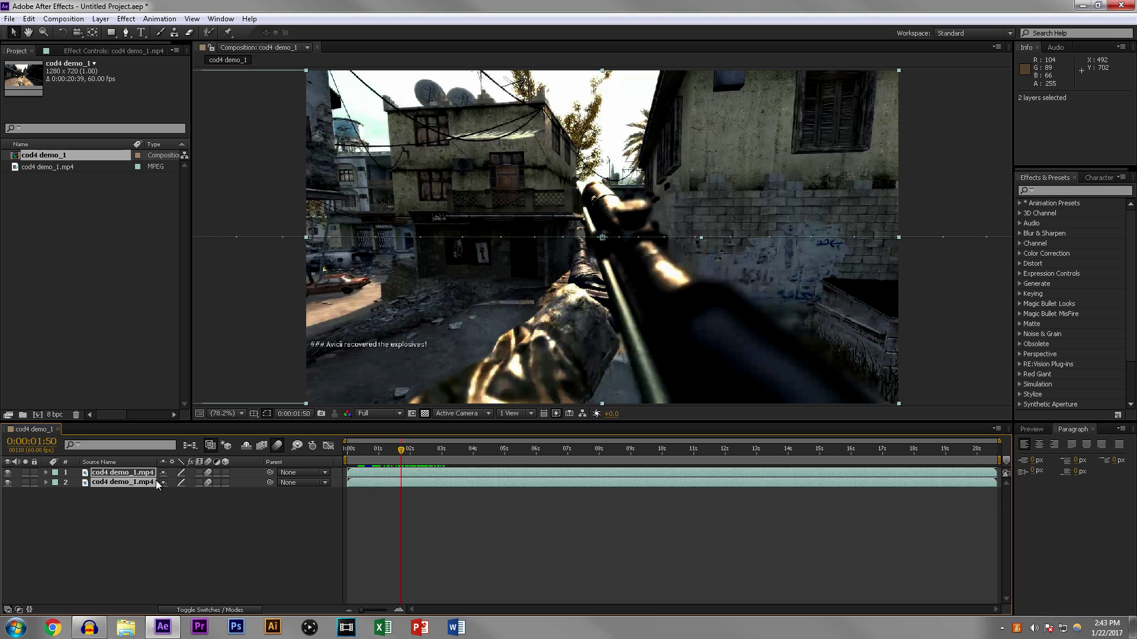
key("u")
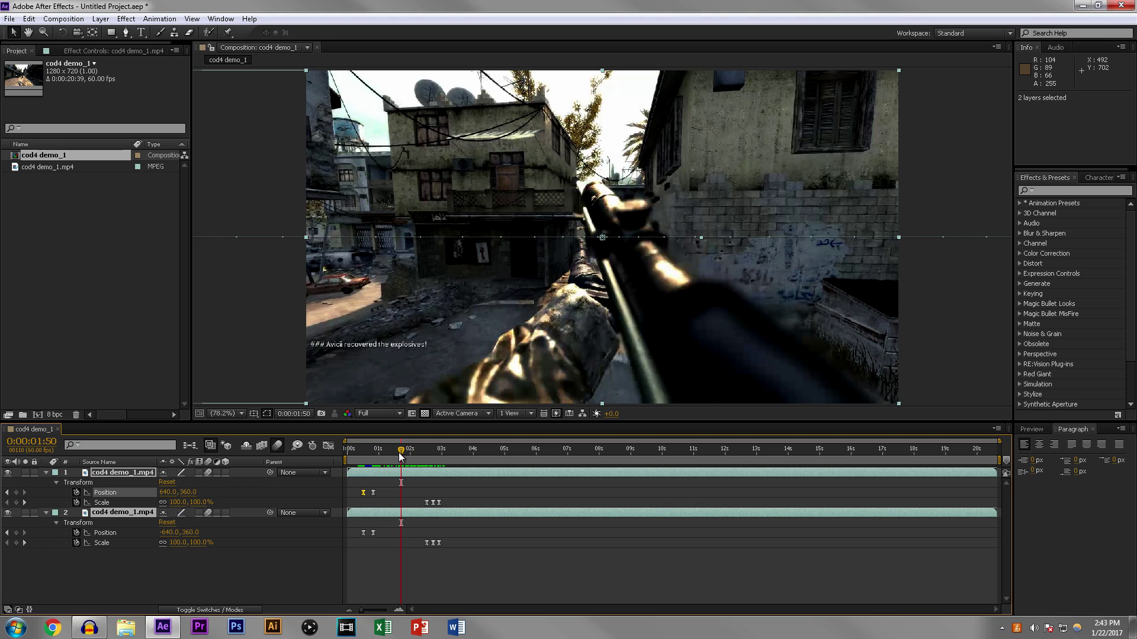
left_click_drag(399, 453, 473, 461)
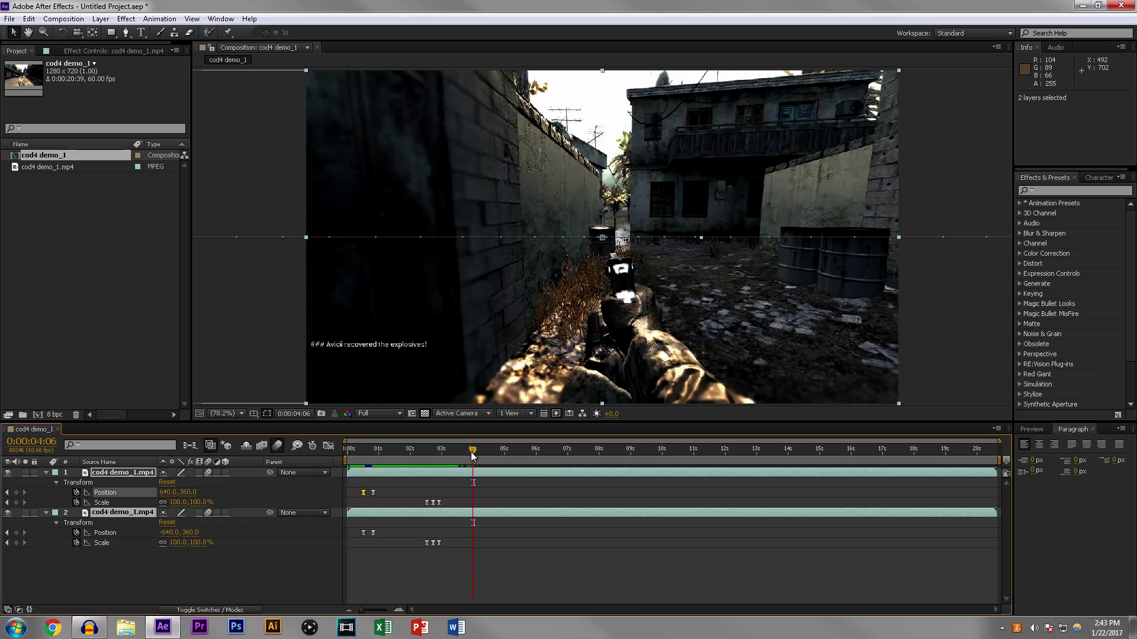
left_click(472, 457)
left_click_drag(472, 457, 445, 520)
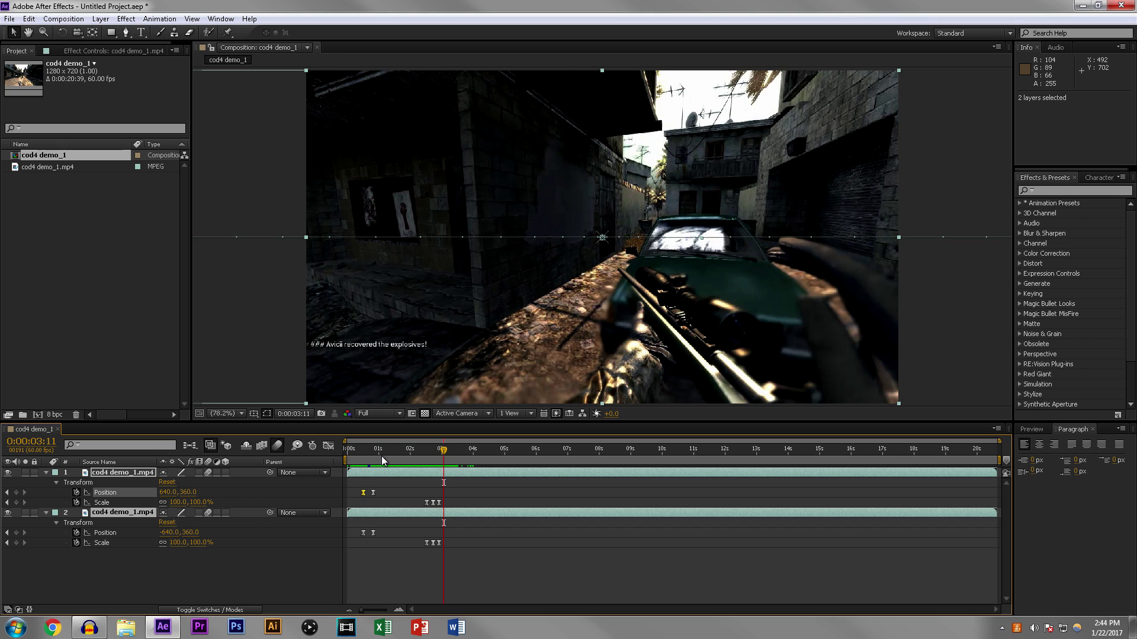
mouse_move(381, 456)
left_mouse_down()
mouse_move(360, 460)
mouse_move(389, 450)
mouse_move(381, 442)
mouse_move(393, 432)
mouse_move(450, 421)
mouse_move(362, 473)
mouse_move(456, 463)
mouse_move(363, 477)
mouse_move(391, 467)
left_mouse_up()
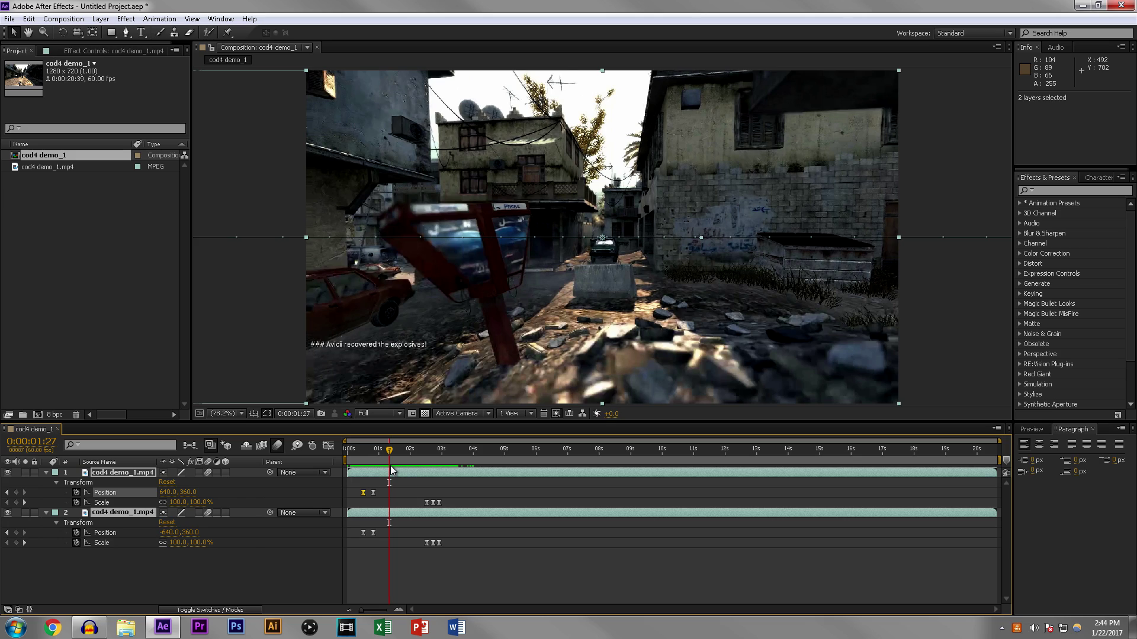